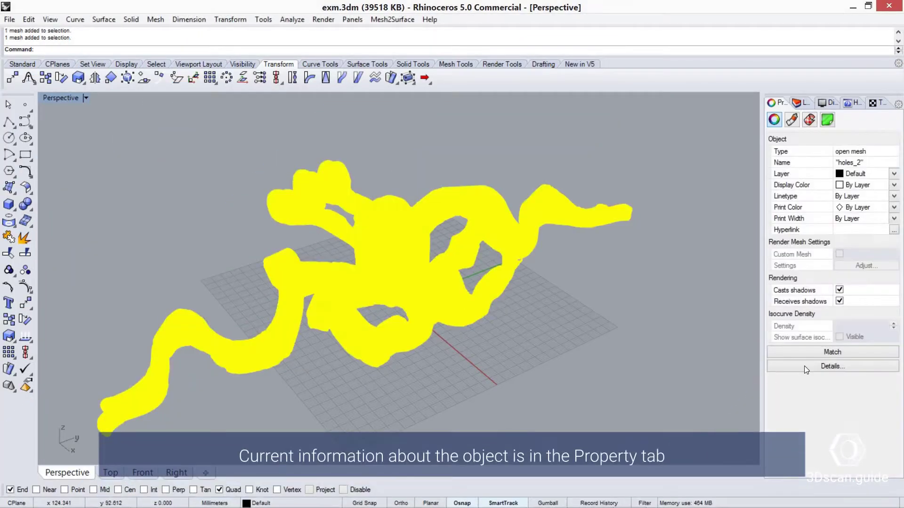
Step: Review the mesh's vertex and polygon counts in its full description, then deselect it
{"action": "left_click", "coordinate": [804, 367]}
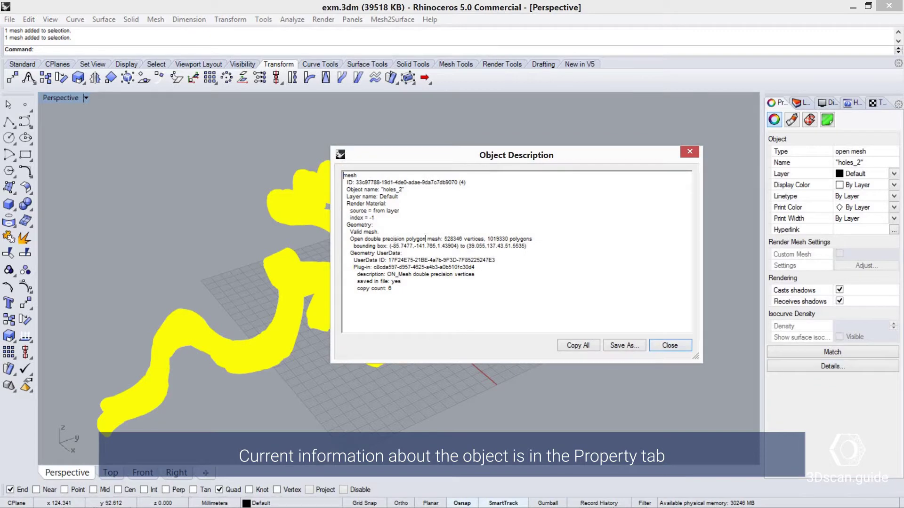
{"action": "left_click_drag", "start_coordinate": [444, 239], "coordinate": [533, 238]}
{"action": "left_click", "coordinate": [538, 252]}
{"action": "left_click", "coordinate": [660, 346]}
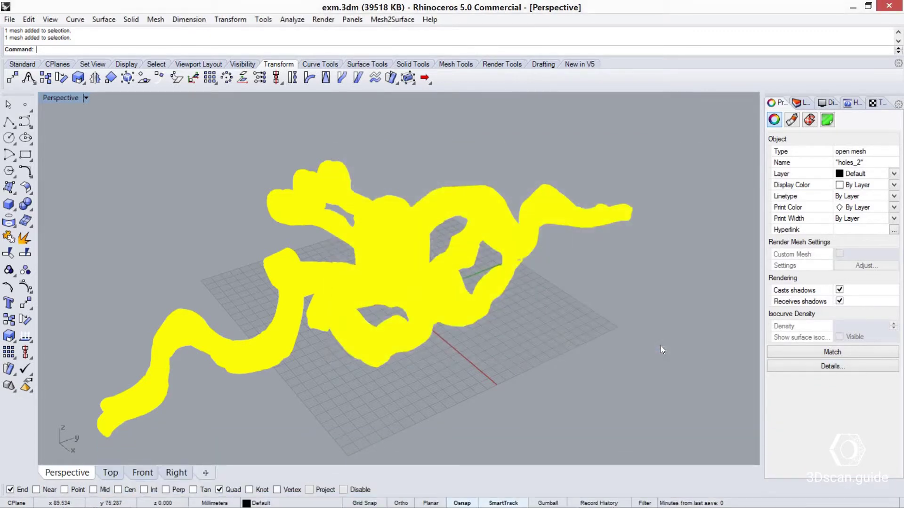
{"action": "left_click", "coordinate": [660, 346]}
Step: Set the Perspective view to Shaded and briefly test mesh wires and 90% transparency
{"action": "left_click", "coordinate": [86, 97]}
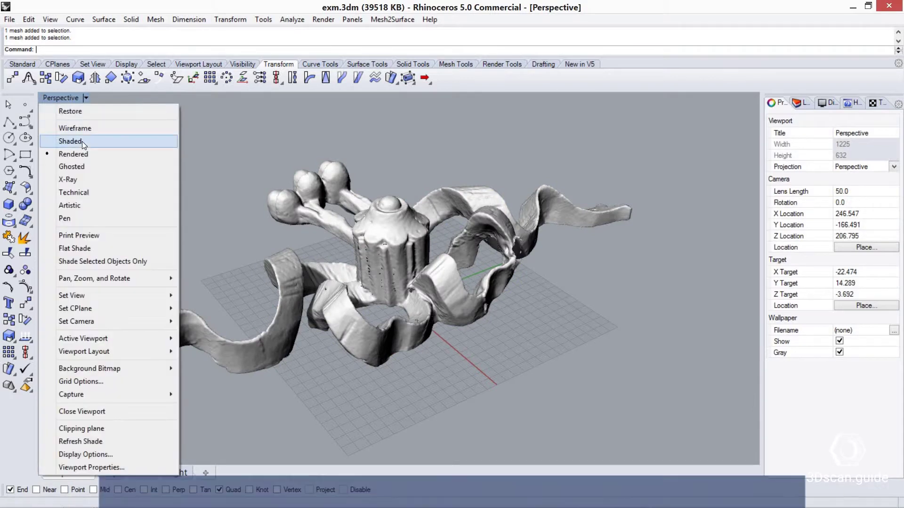
{"action": "left_click", "coordinate": [82, 142]}
{"action": "left_click", "coordinate": [830, 105]}
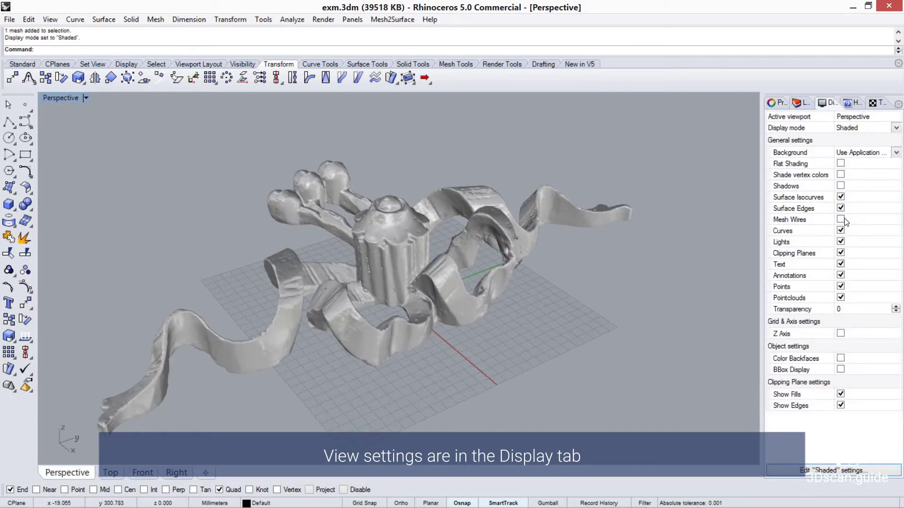
{"action": "left_click", "coordinate": [841, 219]}
{"action": "left_click", "coordinate": [841, 220]}
{"action": "type", "text": "90"}
{"action": "key", "text": "Return"}
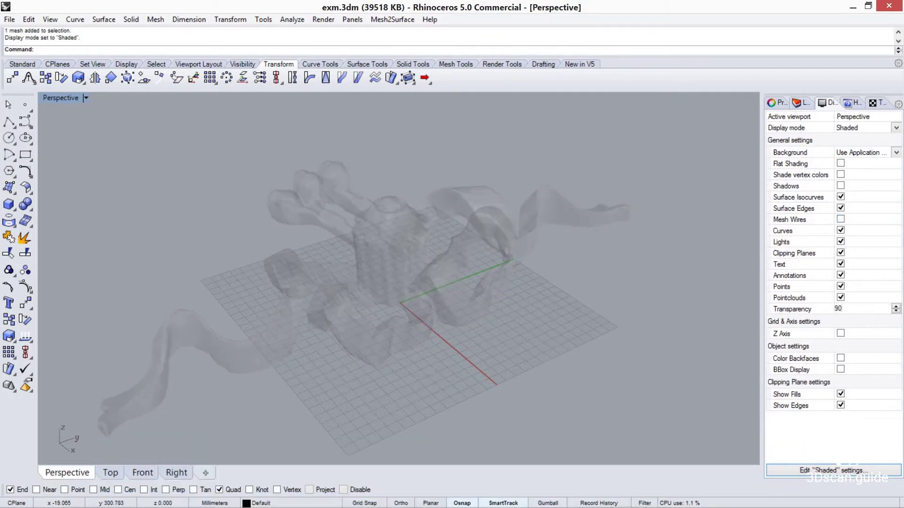
{"action": "key", "text": "BackSpace"}
{"action": "key", "text": "BackSpace"}
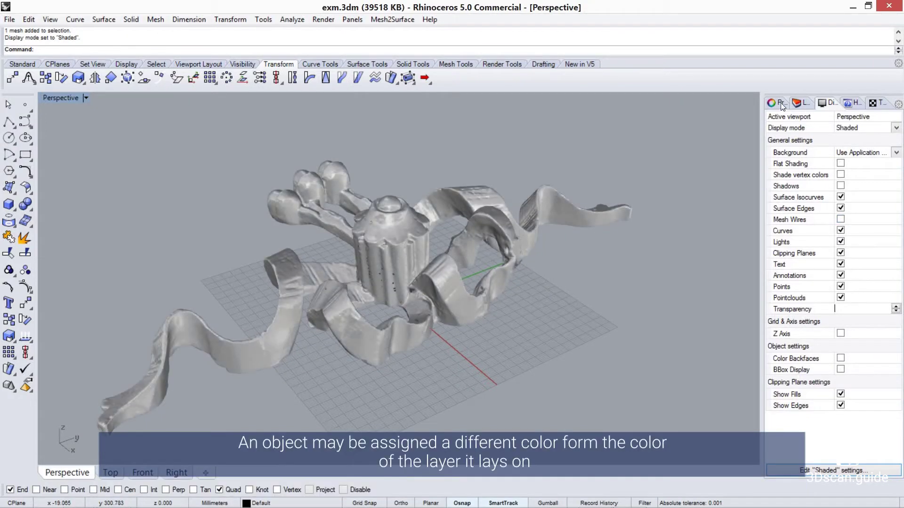
Step: Give the scan mesh a Green display colour in Properties
{"action": "left_click", "coordinate": [781, 102]}
{"action": "left_click", "coordinate": [501, 188]}
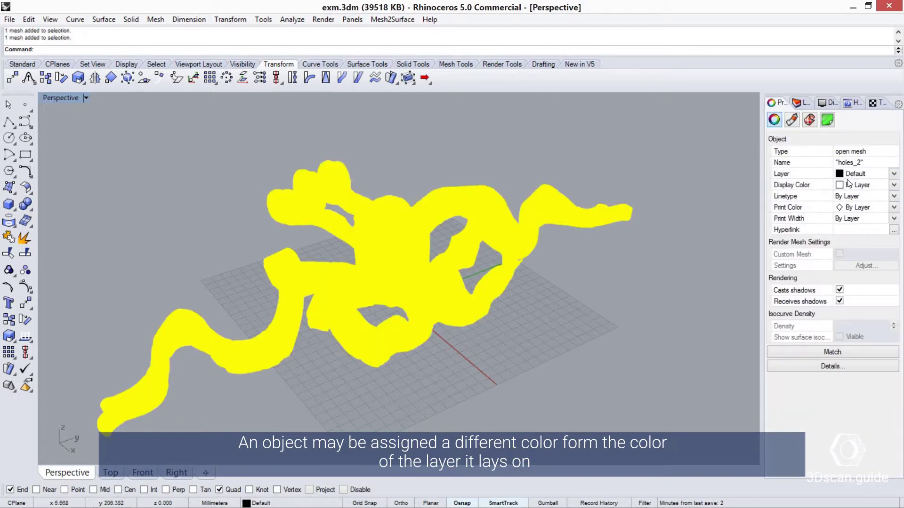
{"action": "left_click", "coordinate": [894, 186]}
{"action": "left_click", "coordinate": [866, 248]}
{"action": "left_click", "coordinate": [678, 219]}
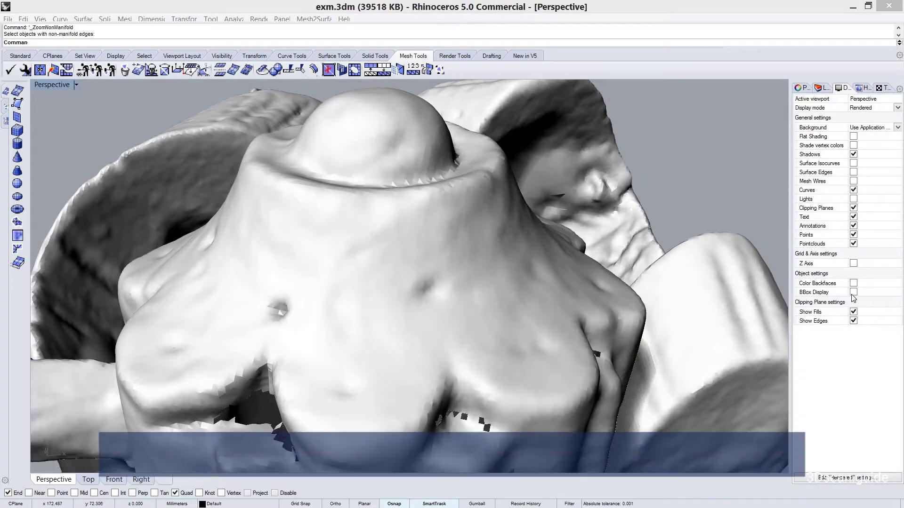
Step: Set the backface colour to red and orbit around the mesh to inspect it
{"action": "left_click", "coordinate": [861, 294]}
{"action": "left_click", "coordinate": [470, 213]}
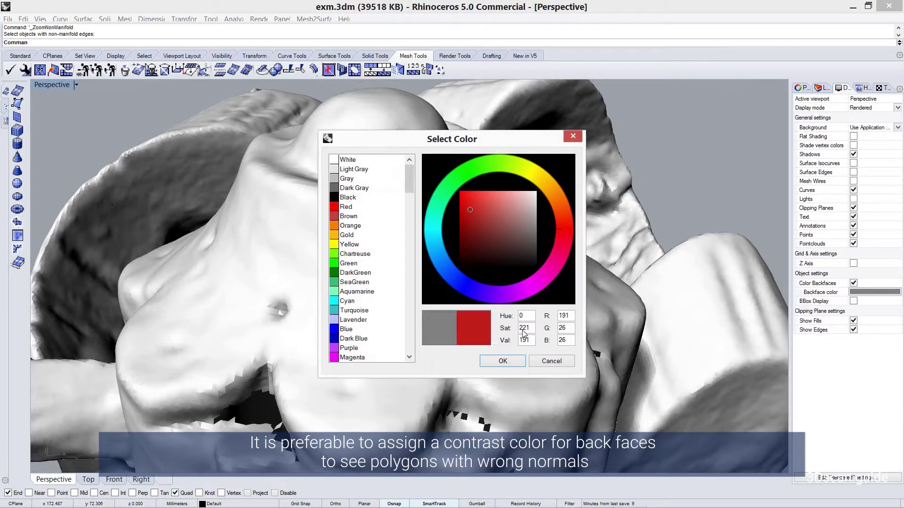
{"action": "left_click", "coordinate": [503, 361]}
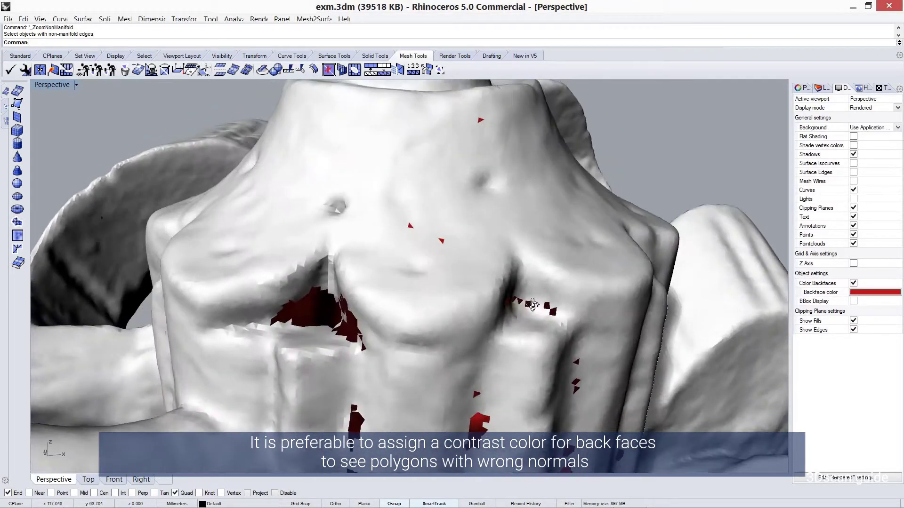
{"action": "right_click_drag", "start_coordinate": [532, 305], "coordinate": [666, 320]}
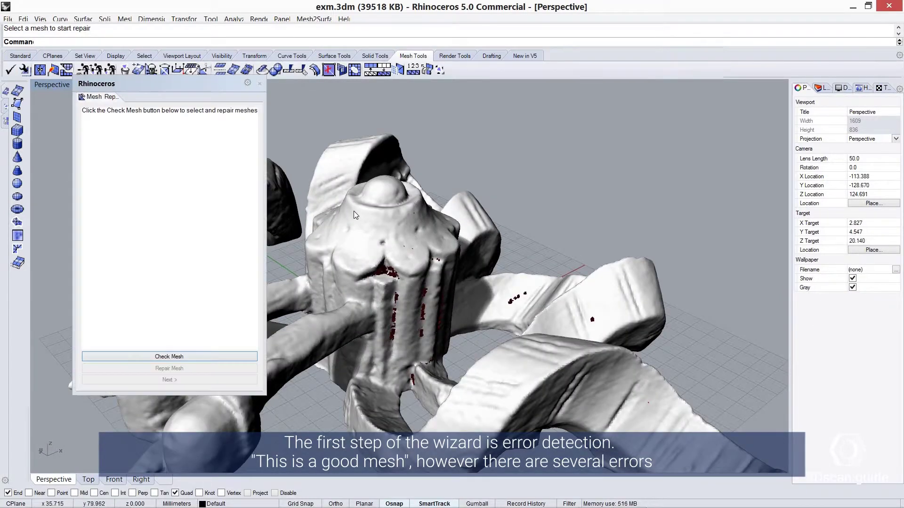
Step: Run Check Mesh in the repair wizard and tick (21) Disjoint pieces for repair
{"action": "left_click", "coordinate": [189, 357]}
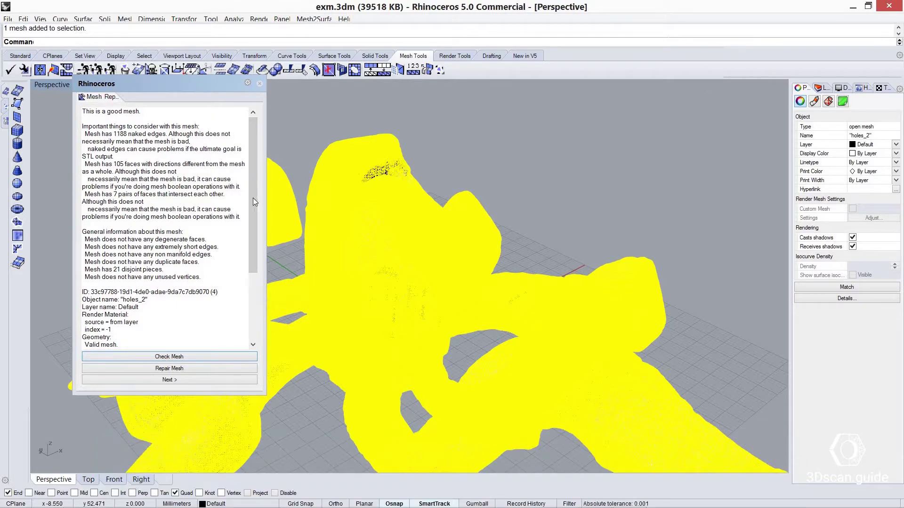
{"action": "left_click_drag", "start_coordinate": [252, 198], "coordinate": [249, 249]}
{"action": "left_click", "coordinate": [187, 379]}
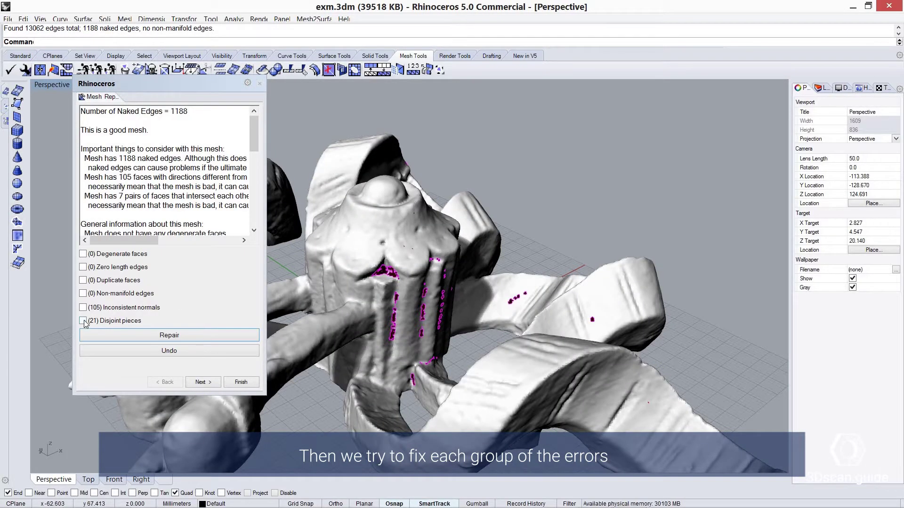
{"action": "scroll", "coordinate": [368, 277], "scroll_direction": "up", "scroll_amount": 3}
{"action": "scroll", "coordinate": [372, 280], "scroll_direction": "up", "scroll_amount": 3}
{"action": "scroll", "coordinate": [380, 281], "scroll_direction": "up", "scroll_amount": 3}
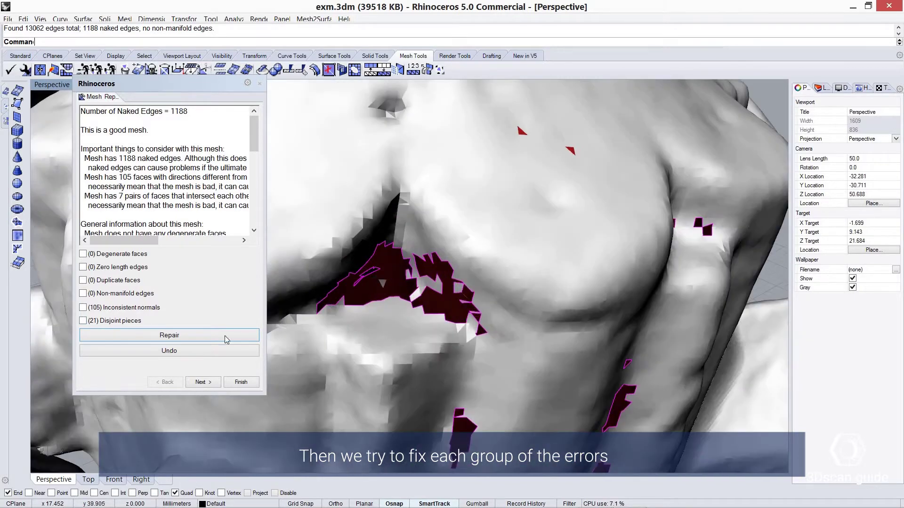
{"action": "left_click", "coordinate": [84, 322]}
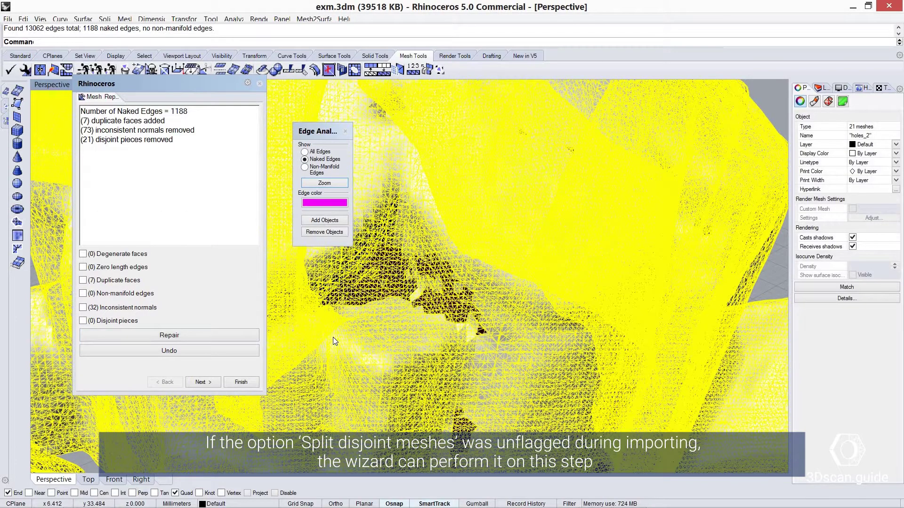
Step: Reposition the mesh and view, then repair the 7 duplicate faces
{"action": "scroll", "coordinate": [333, 337], "scroll_direction": "down", "scroll_amount": 5}
{"action": "mouse_move", "coordinate": [358, 324]}
{"action": "left_mouse_down"}
{"action": "mouse_move", "coordinate": [521, 257]}
{"action": "mouse_move", "coordinate": [450, 351]}
{"action": "left_mouse_up"}
{"action": "left_click", "coordinate": [424, 297]}
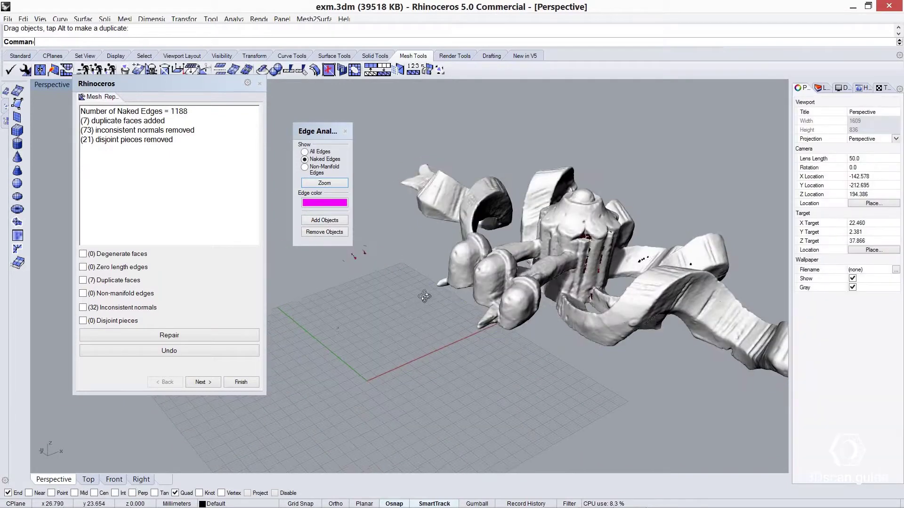
{"action": "right_click_drag", "start_coordinate": [424, 296], "coordinate": [585, 256]}
{"action": "scroll", "coordinate": [490, 254], "scroll_direction": "up", "scroll_amount": 5}
{"action": "scroll", "coordinate": [490, 254], "scroll_direction": "up", "scroll_amount": 1}
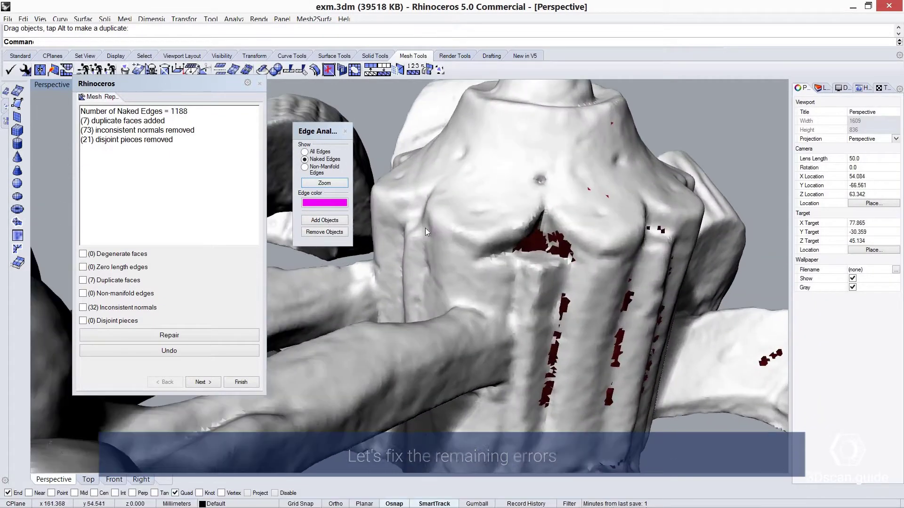
{"action": "left_click", "coordinate": [83, 281]}
{"action": "left_click", "coordinate": [129, 337]}
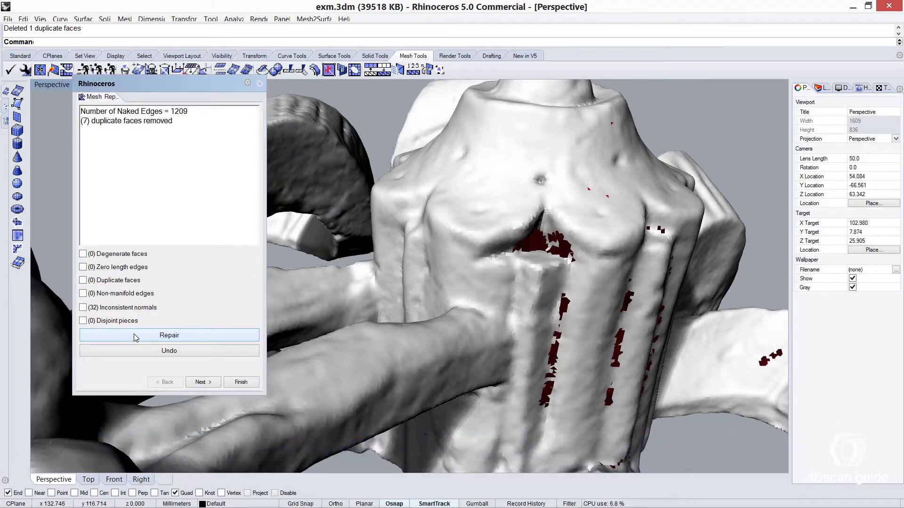
Step: Fix the 32 inconsistent normals and fill the mesh's small gaps
{"action": "left_click", "coordinate": [180, 335]}
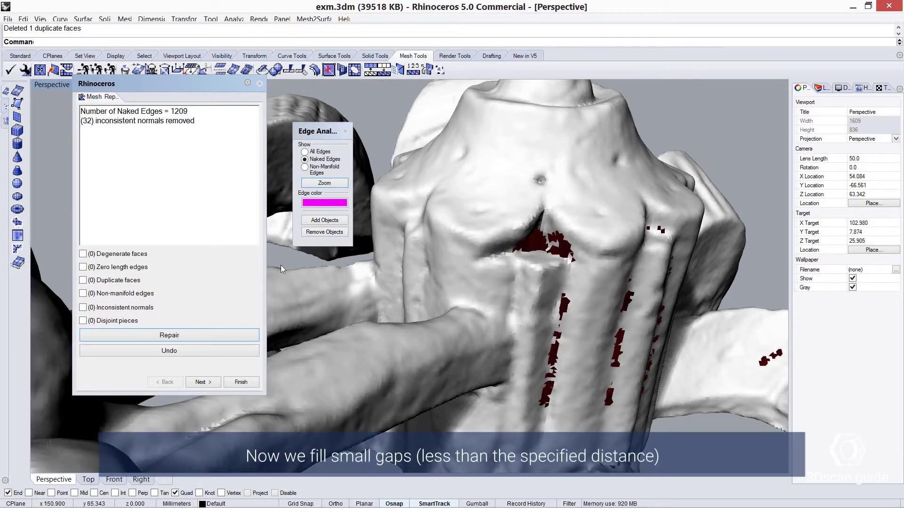
{"action": "left_click", "coordinate": [201, 382]}
{"action": "left_click", "coordinate": [193, 353]}
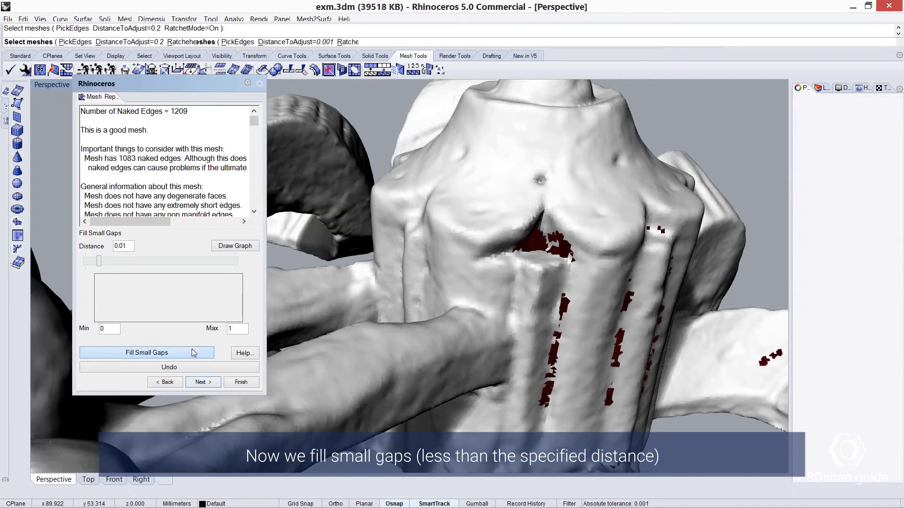
Step: Fill a single hole in the mesh by picking its boundary edge
{"action": "left_click", "coordinate": [205, 383]}
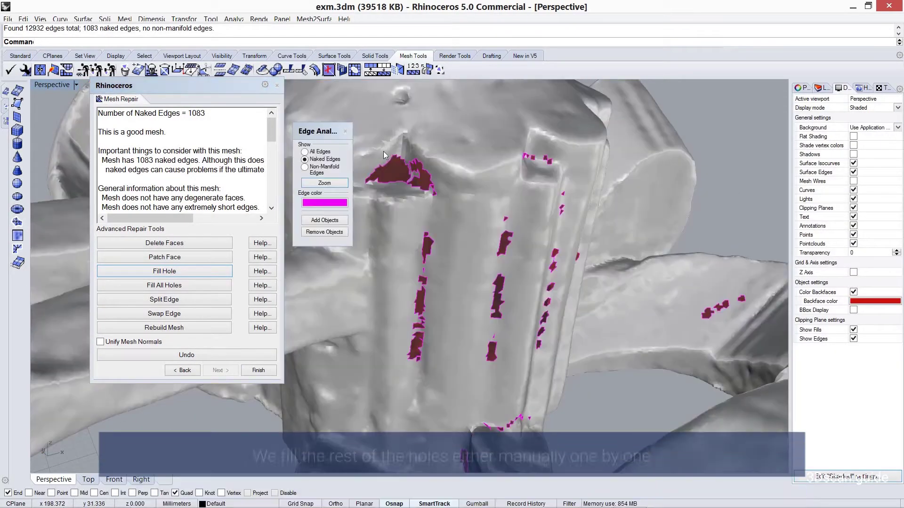
{"action": "left_click", "coordinate": [197, 271]}
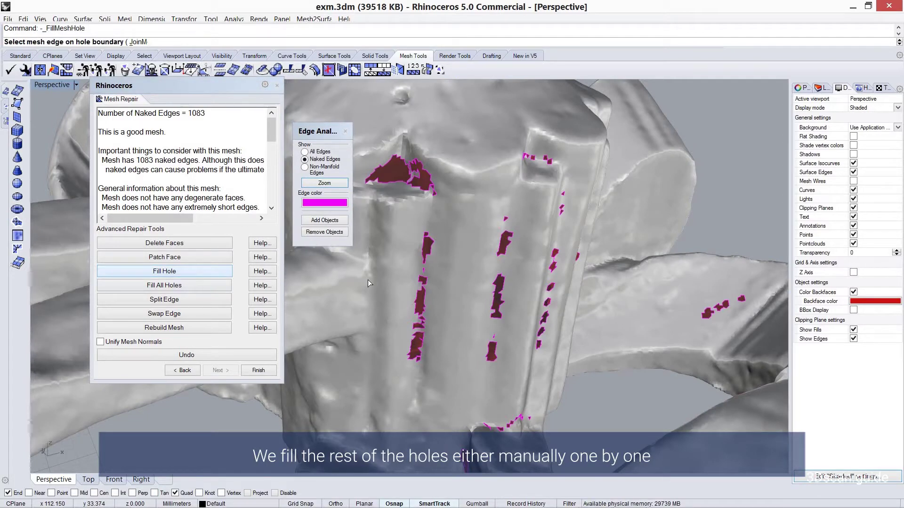
{"action": "scroll", "coordinate": [509, 235], "scroll_direction": "up", "scroll_amount": 2}
{"action": "scroll", "coordinate": [517, 169], "scroll_direction": "up", "scroll_amount": 4}
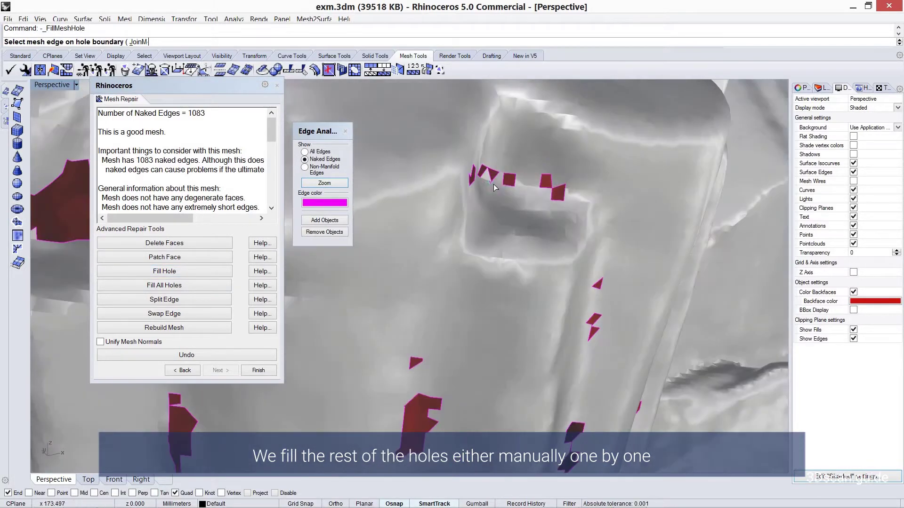
{"action": "scroll", "coordinate": [493, 185], "scroll_direction": "up", "scroll_amount": 4}
{"action": "left_click", "coordinate": [506, 206]}
{"action": "key", "text": "Return"}
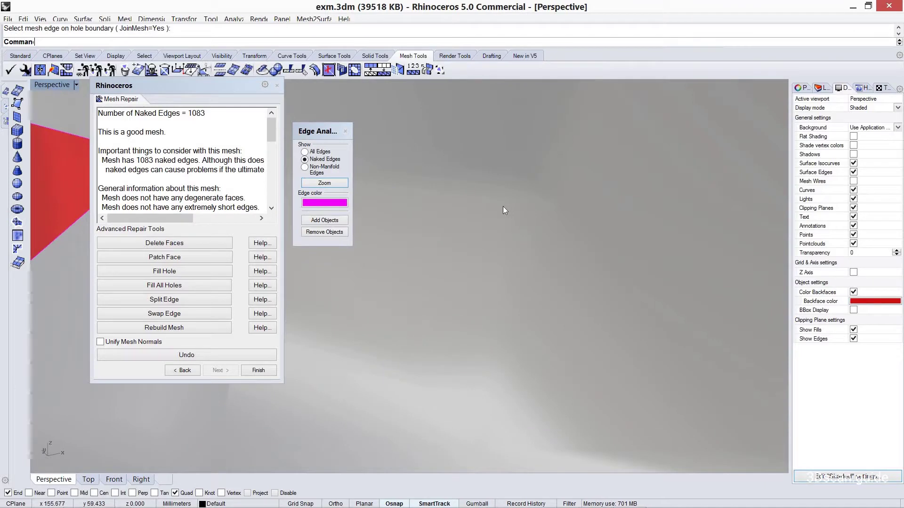
{"action": "scroll", "coordinate": [503, 207], "scroll_direction": "down", "scroll_amount": 2}
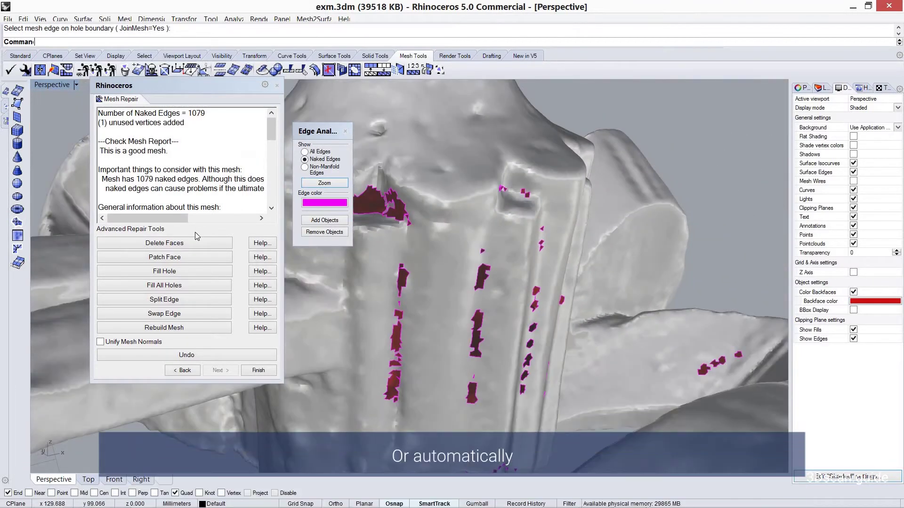
Step: Run Fill All Holes on the scan mesh twice, leaving 28 naked edges
{"action": "left_click", "coordinate": [189, 289]}
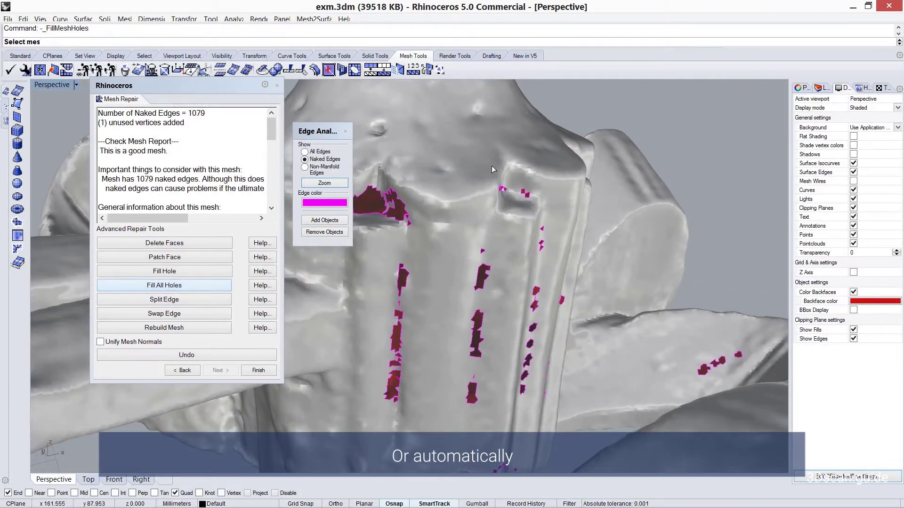
{"action": "left_click", "coordinate": [650, 163]}
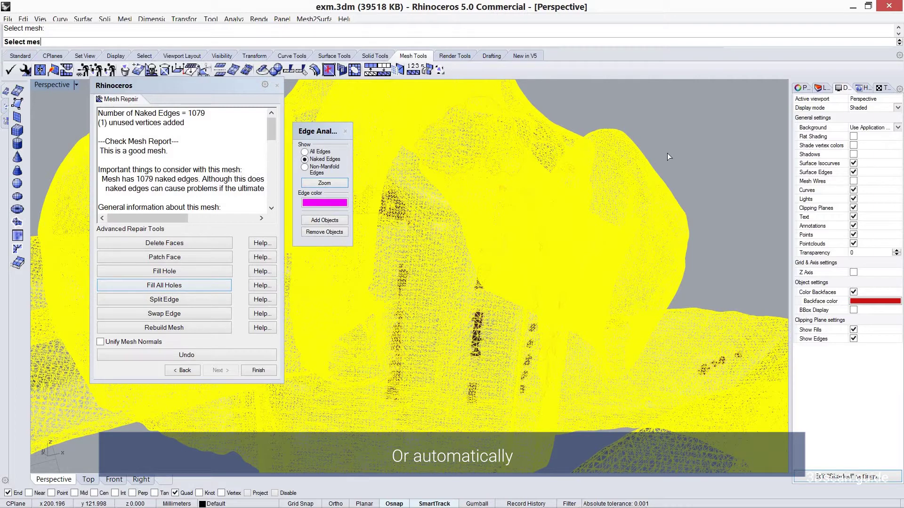
{"action": "key", "text": "Return"}
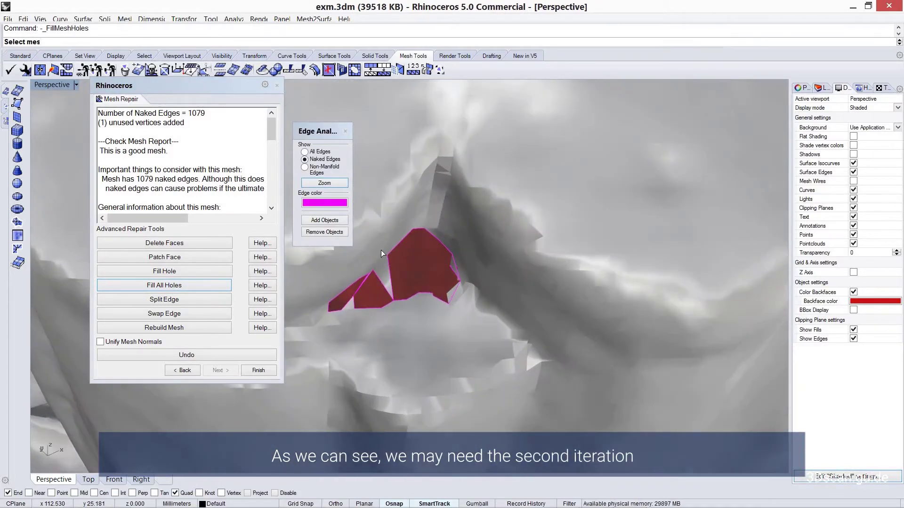
{"action": "left_click", "coordinate": [193, 286]}
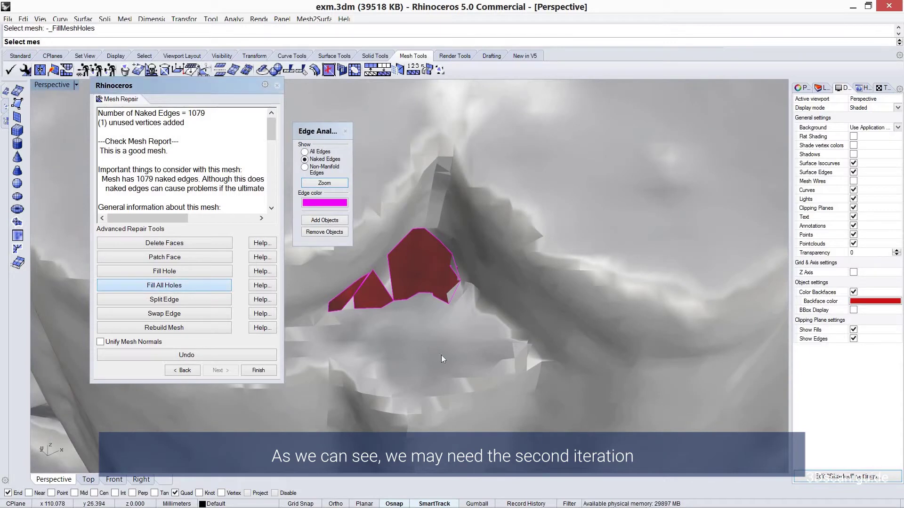
{"action": "left_click", "coordinate": [468, 321]}
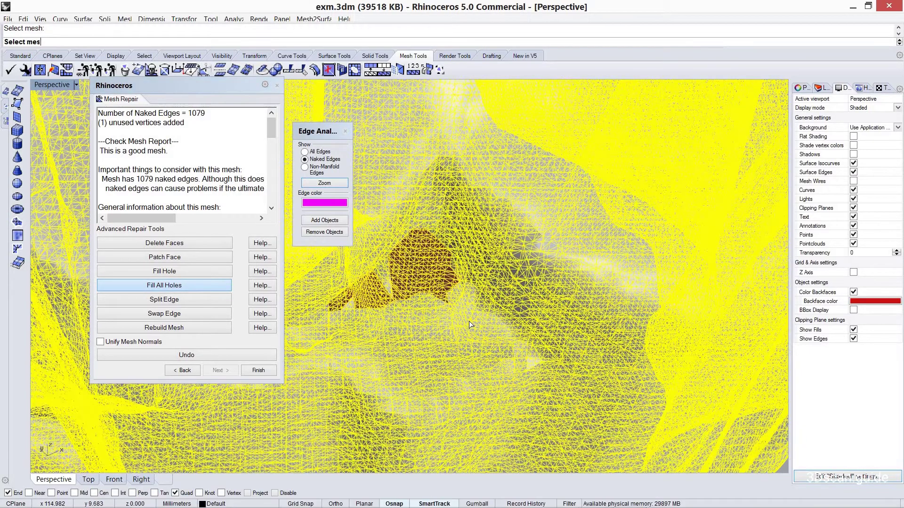
{"action": "key", "text": "Return"}
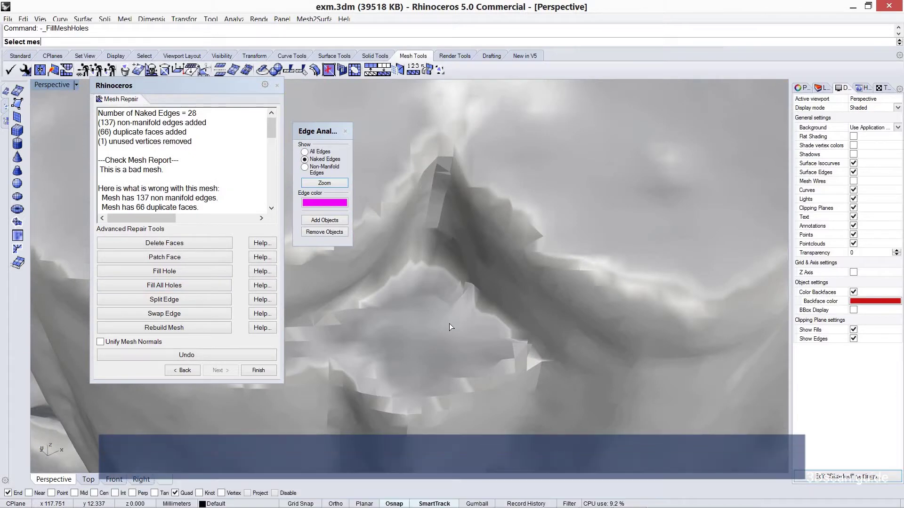
Step: Re-check the mesh, repair 66 duplicate faces and non-manifold edges, and zoom to the 7 left
{"action": "left_click", "coordinate": [270, 371]}
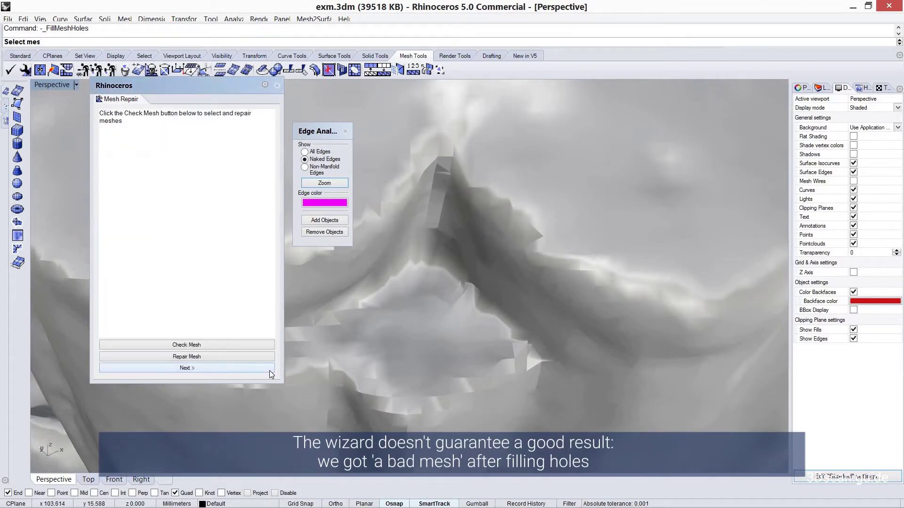
{"action": "left_click", "coordinate": [219, 344]}
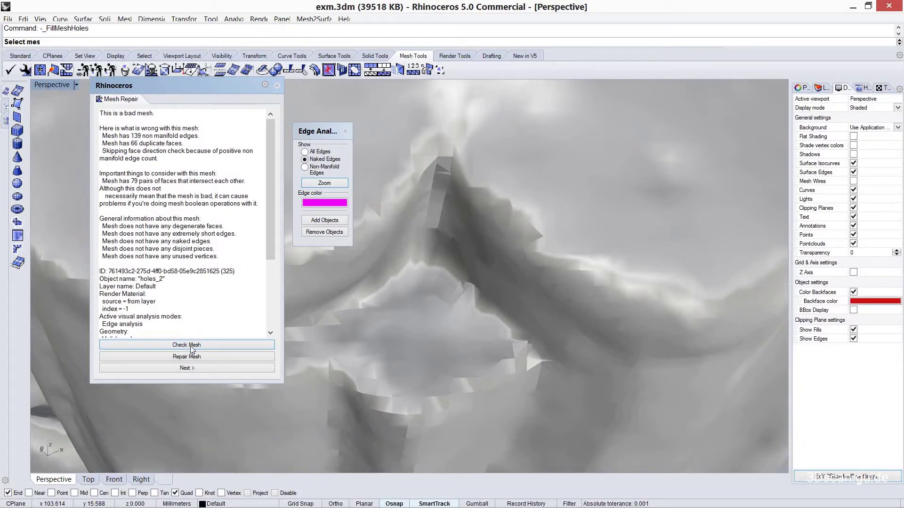
{"action": "left_click", "coordinate": [190, 369]}
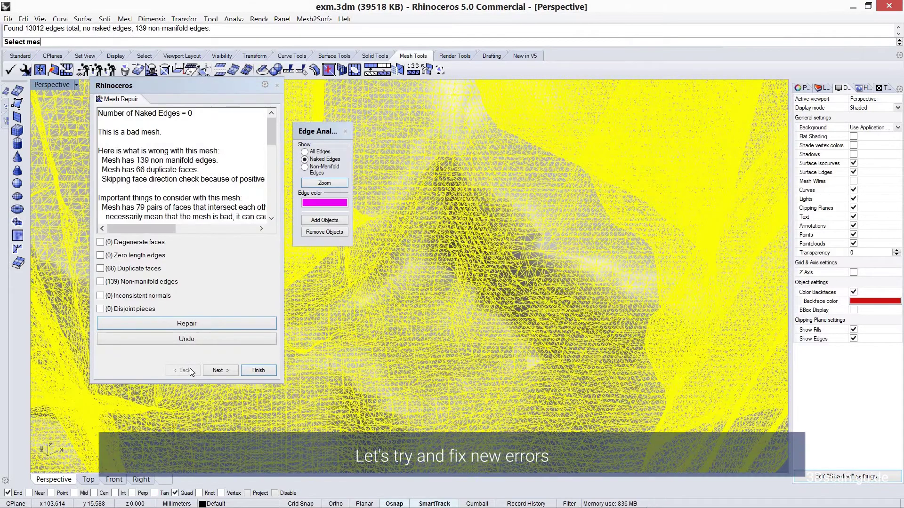
{"action": "left_click", "coordinate": [187, 326]}
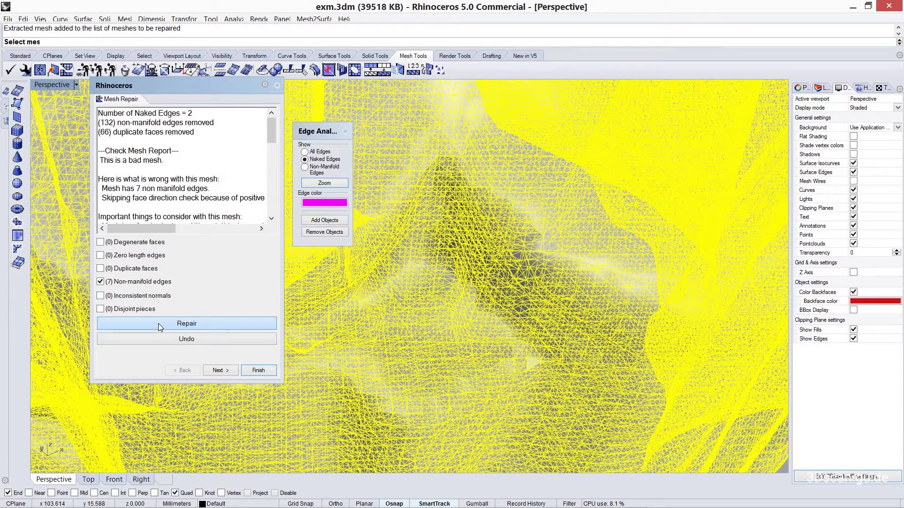
{"action": "left_click", "coordinate": [158, 323]}
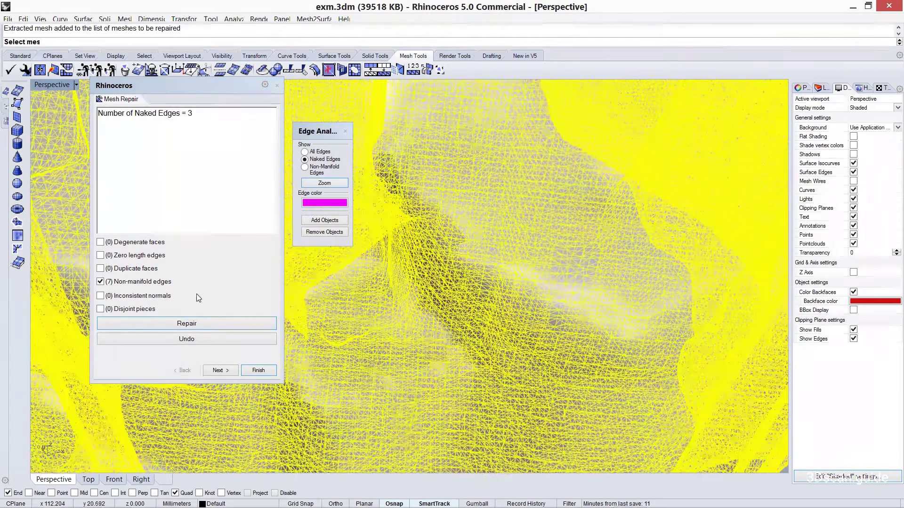
{"action": "scroll", "coordinate": [360, 312], "scroll_direction": "down", "scroll_amount": 2}
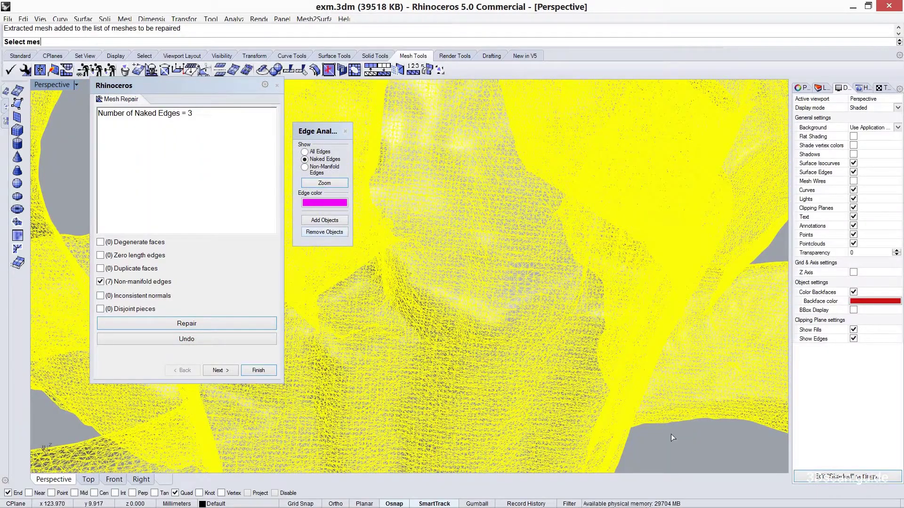
{"action": "left_click", "coordinate": [316, 185]}
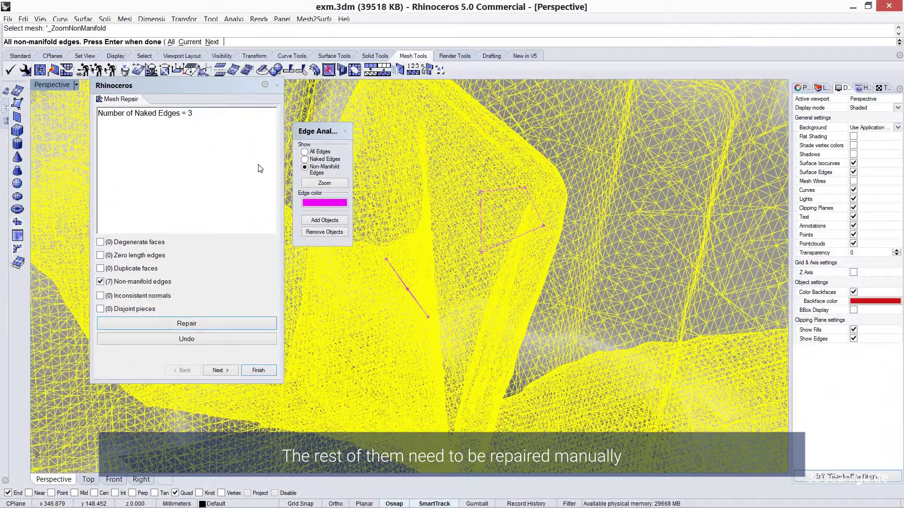
Step: Close the wizard and delete the two triangles inside the magenta non-manifold quad
{"action": "left_click", "coordinate": [277, 85]}
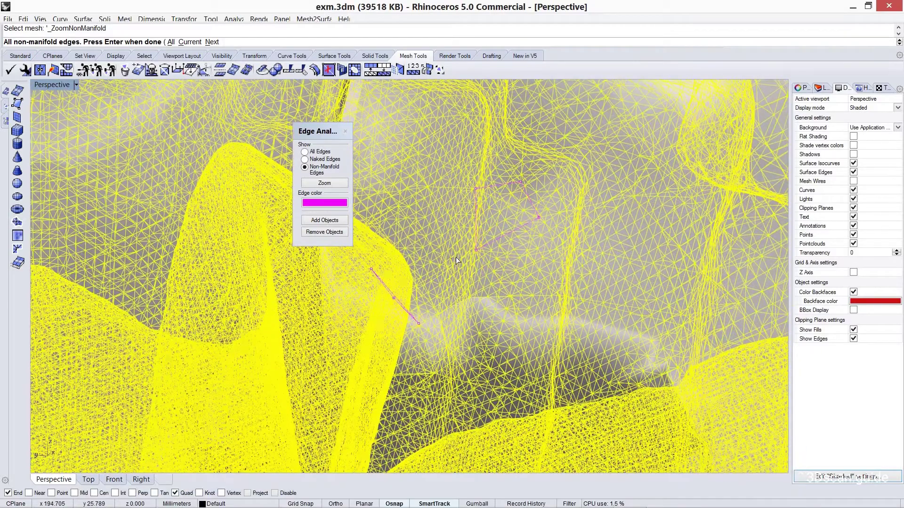
{"action": "key", "text": "Return"}
{"action": "left_click_drag", "start_coordinate": [350, 138], "coordinate": [309, 128]}
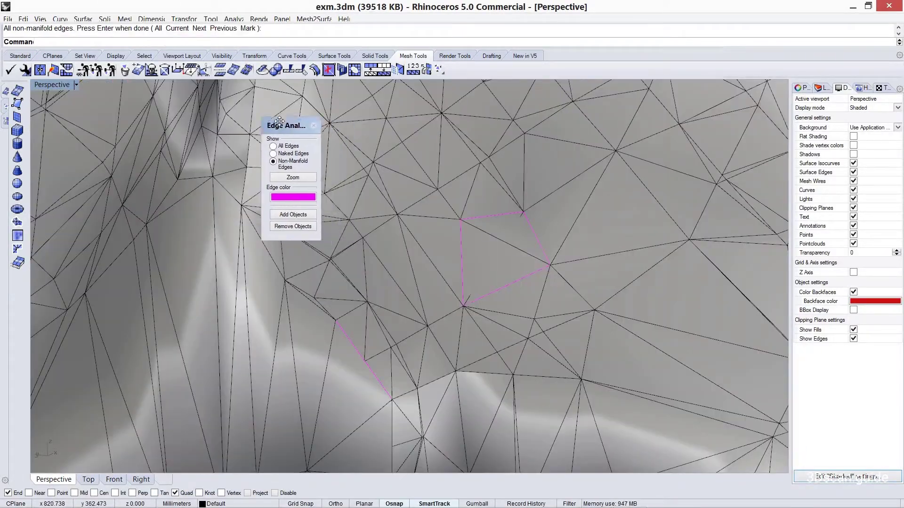
{"action": "left_click", "coordinate": [151, 71]}
{"action": "left_click", "coordinate": [518, 244]}
{"action": "left_click", "coordinate": [502, 268]}
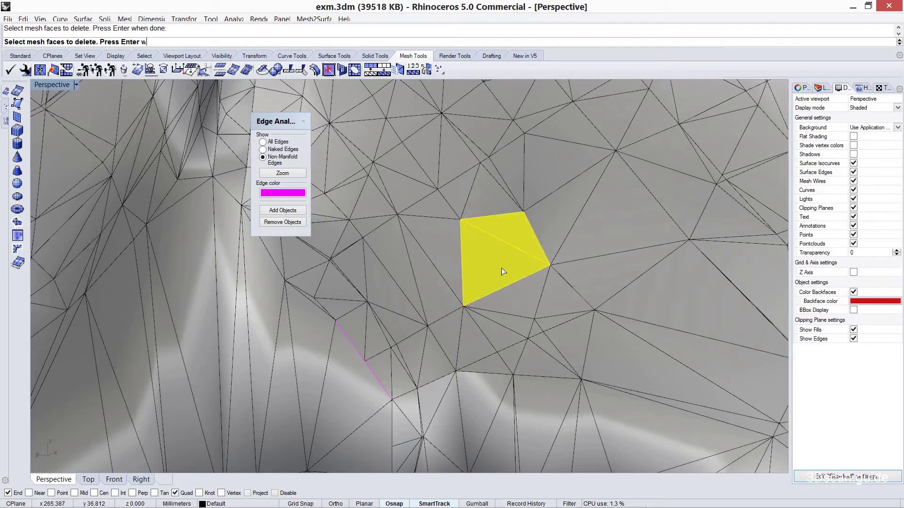
{"action": "key", "text": "Return"}
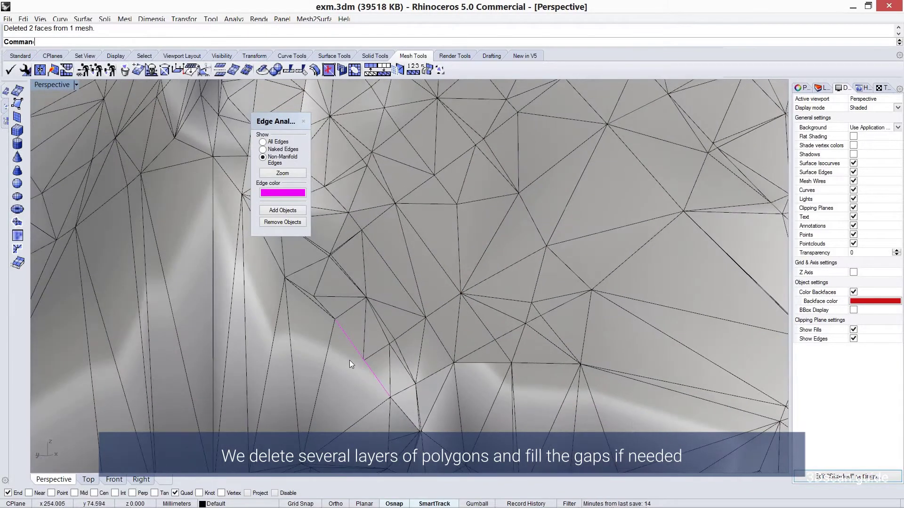
{"action": "left_click", "coordinate": [372, 355]}
{"action": "key", "text": "Escape"}
Step: Delete further faces beside the magenta edge, undoing the last deletion
{"action": "key", "text": "Return"}
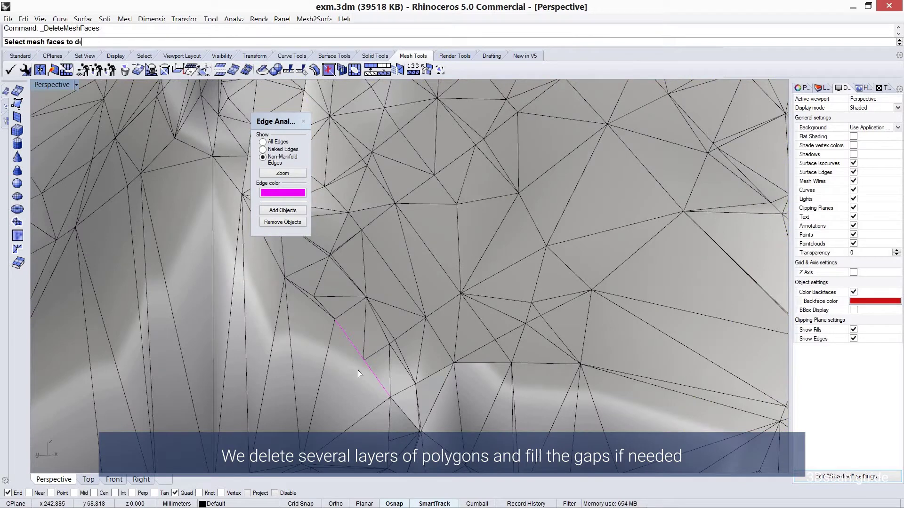
{"action": "left_click", "coordinate": [359, 369]}
{"action": "key", "text": "Return"}
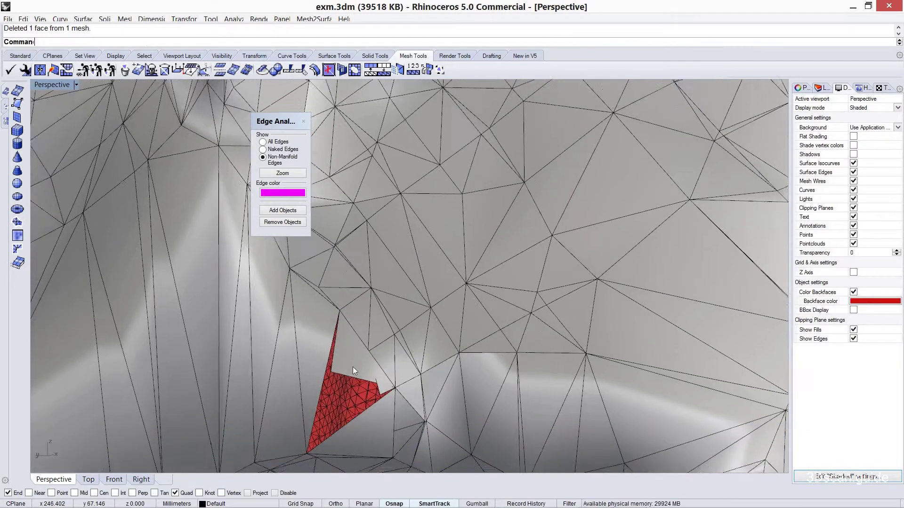
{"action": "right_click_drag", "start_coordinate": [353, 371], "coordinate": [360, 356]}
{"action": "key", "text": "Return"}
{"action": "left_click", "coordinate": [385, 370]}
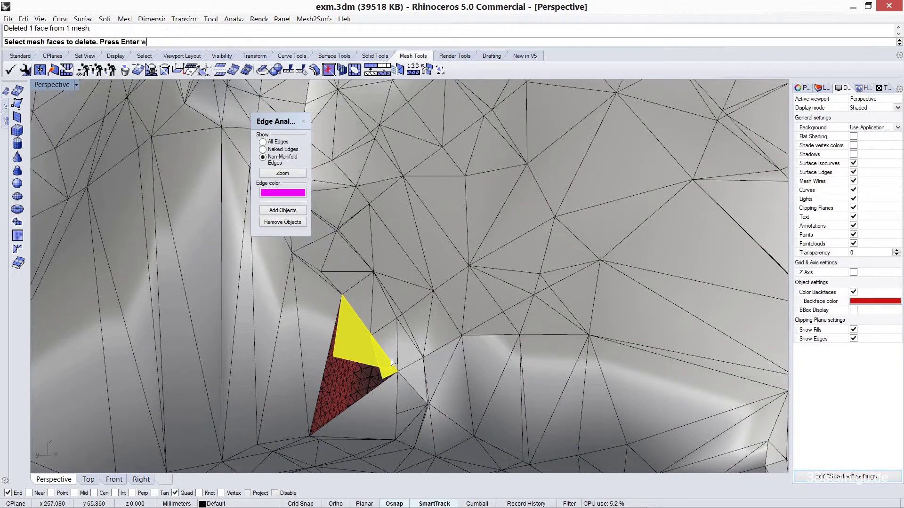
{"action": "key", "text": "Return"}
{"action": "key", "text": "Return"}
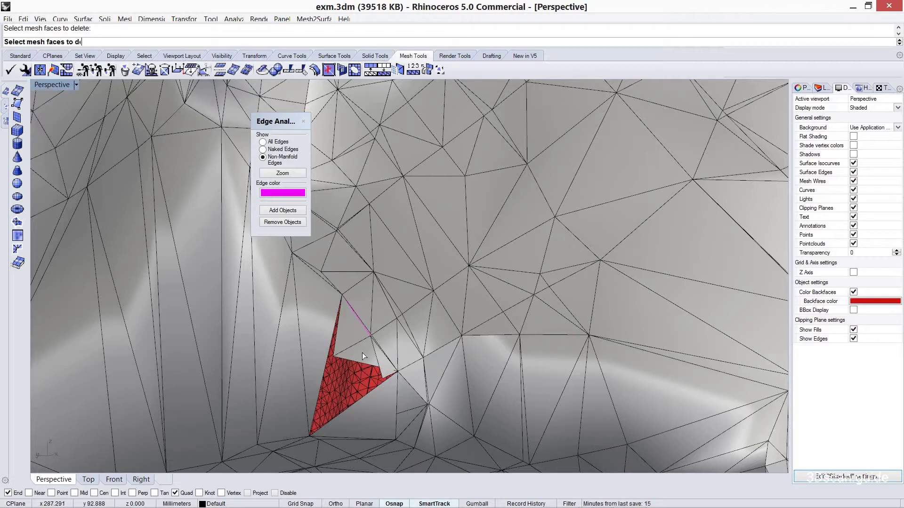
{"action": "left_click", "coordinate": [363, 353]}
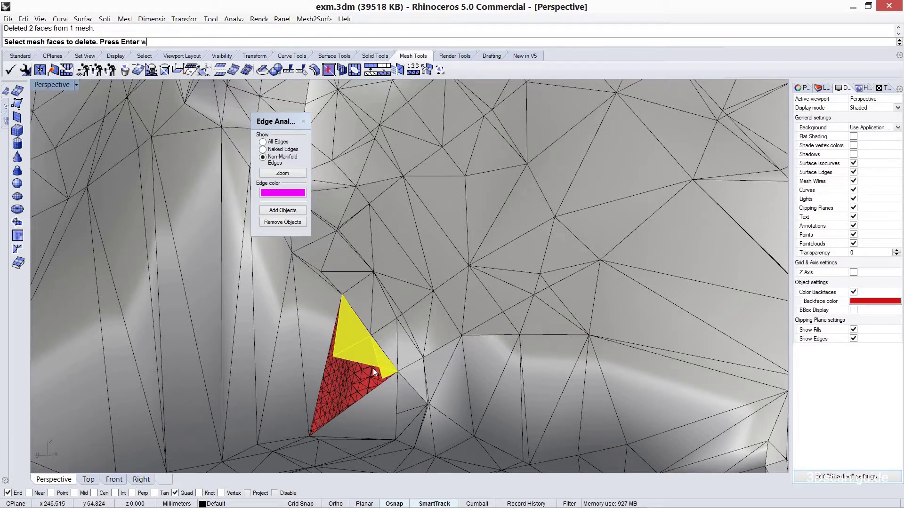
{"action": "key", "text": "Return"}
{"action": "key", "text": "Return"}
{"action": "key", "text": "ctrl+z"}
Step: Fill the hole left by the deleted faces and inspect the repaired area
{"action": "scroll", "coordinate": [467, 297], "scroll_direction": "up", "scroll_amount": 3}
{"action": "scroll", "coordinate": [466, 297], "scroll_direction": "down", "scroll_amount": 2}
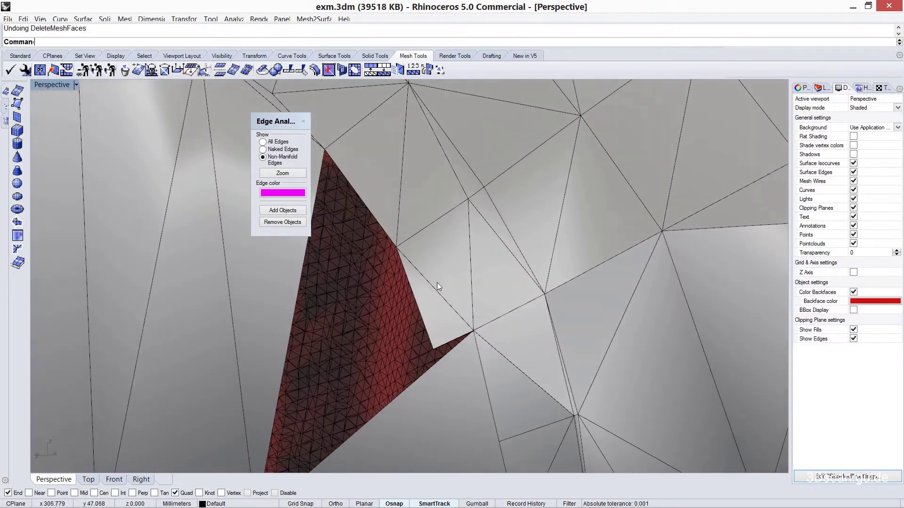
{"action": "scroll", "coordinate": [437, 283], "scroll_direction": "down", "scroll_amount": 1}
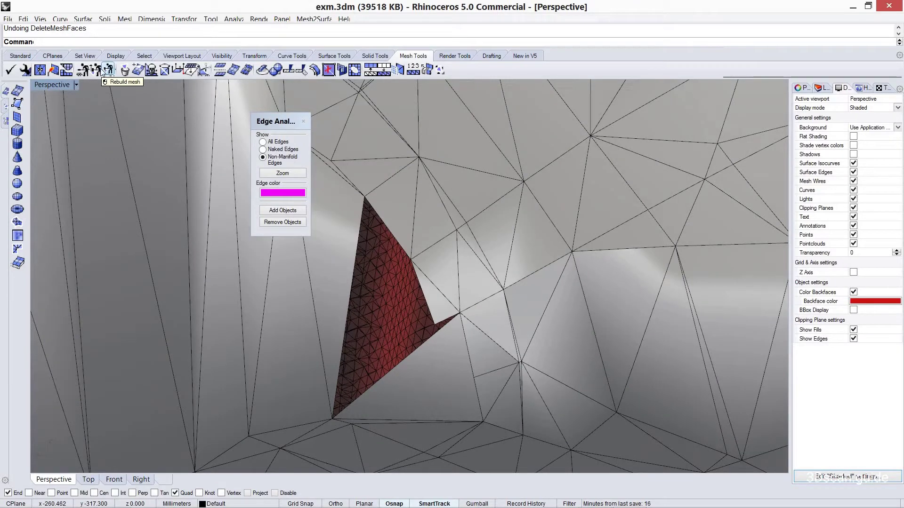
{"action": "left_click", "coordinate": [85, 71]}
{"action": "scroll", "coordinate": [521, 259], "scroll_direction": "up", "scroll_amount": 3}
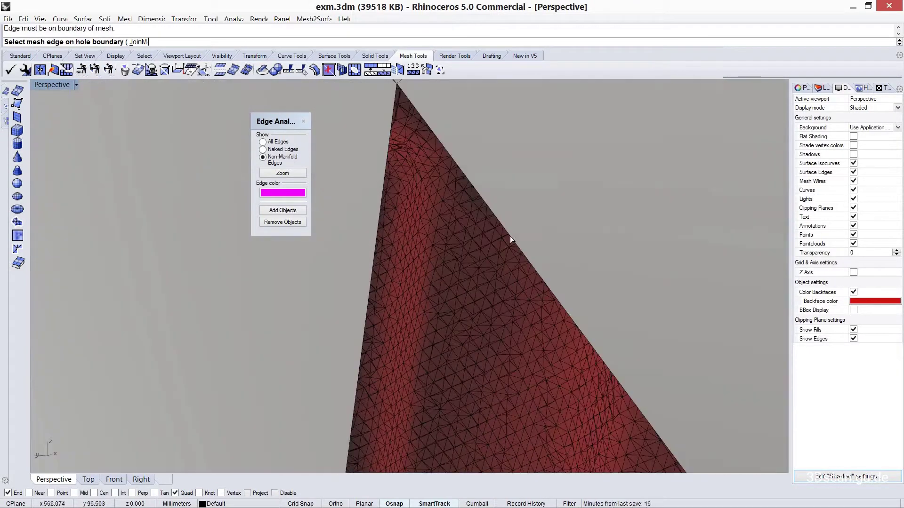
{"action": "left_click", "coordinate": [521, 253]}
{"action": "right_click_drag", "start_coordinate": [496, 245], "coordinate": [542, 308]}
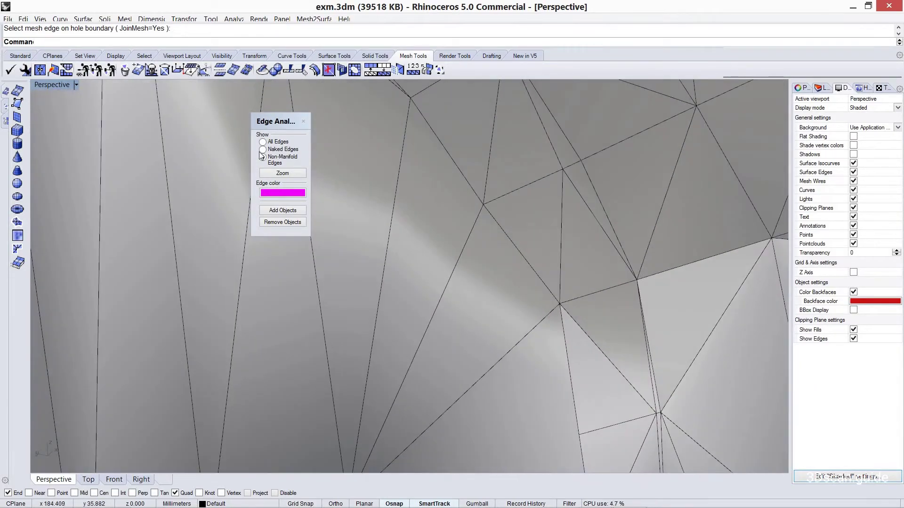
{"action": "left_click", "coordinate": [272, 171]}
Step: Switch Edge Analysis to Naked Edges and select the mesh in Properties to confirm it's closed
{"action": "left_click", "coordinate": [263, 150]}
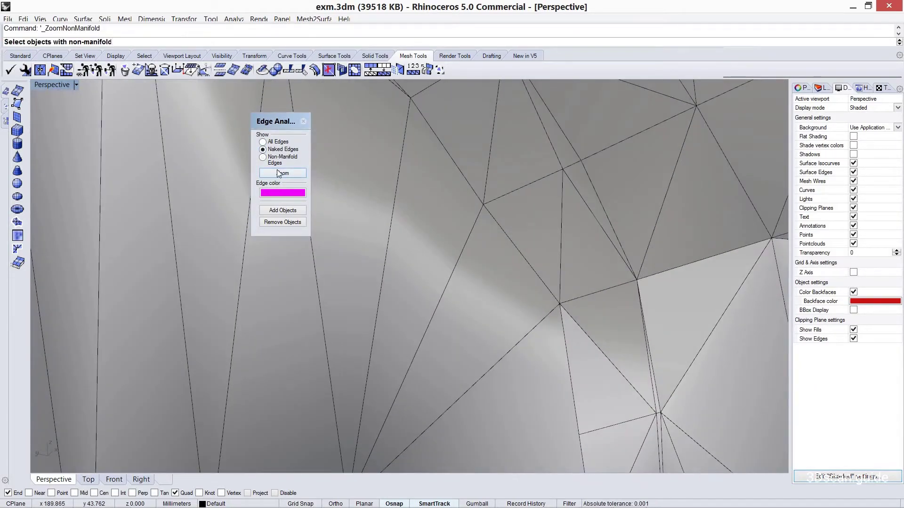
{"action": "left_click_drag", "start_coordinate": [281, 127], "coordinate": [261, 131]}
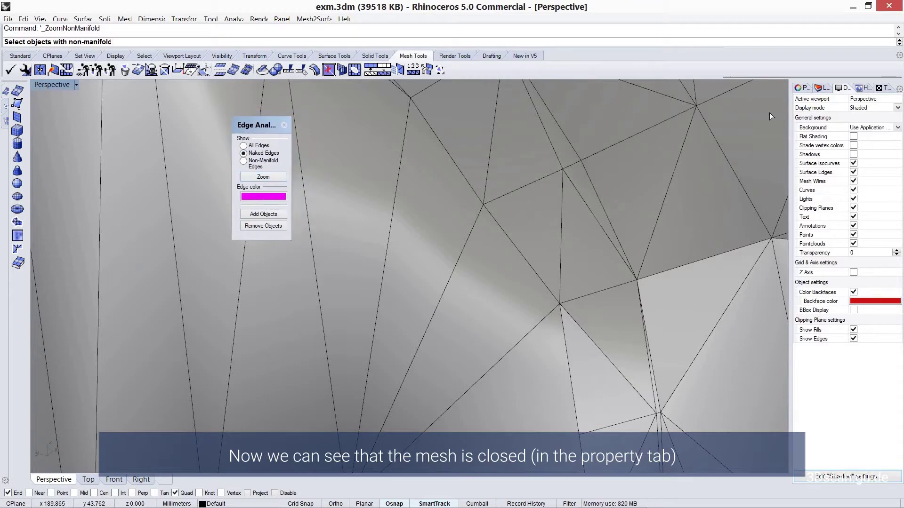
{"action": "left_click", "coordinate": [801, 88]}
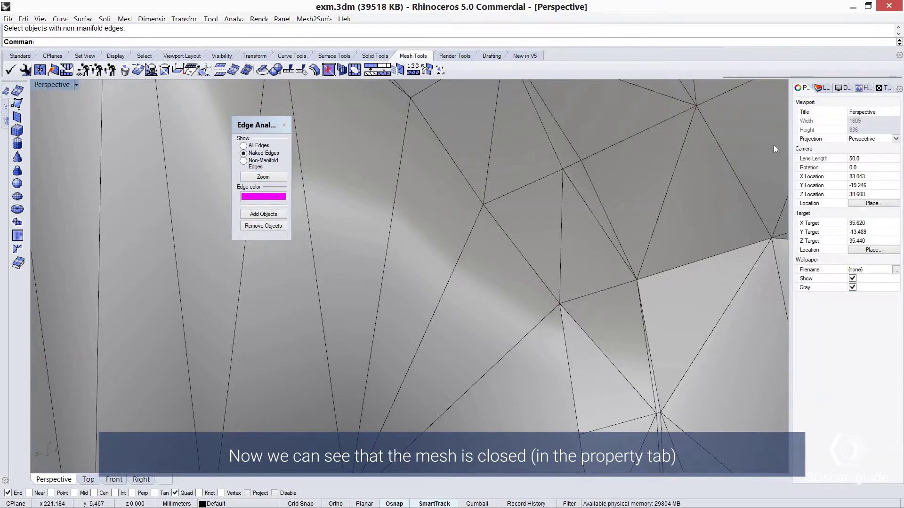
{"action": "left_click", "coordinate": [773, 145]}
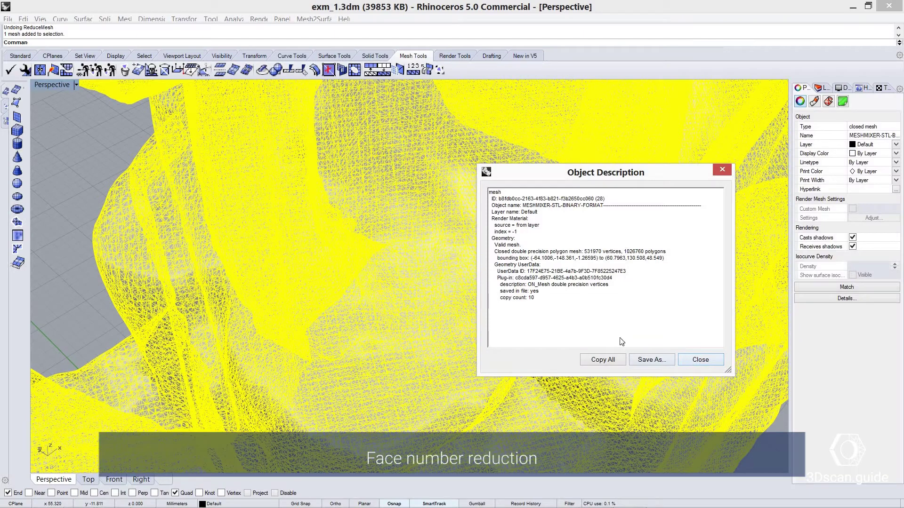
Step: Run ReduceMesh with the slider toward Accurate, cutting 1026760 polygons to 767415
{"action": "left_click", "coordinate": [398, 72]}
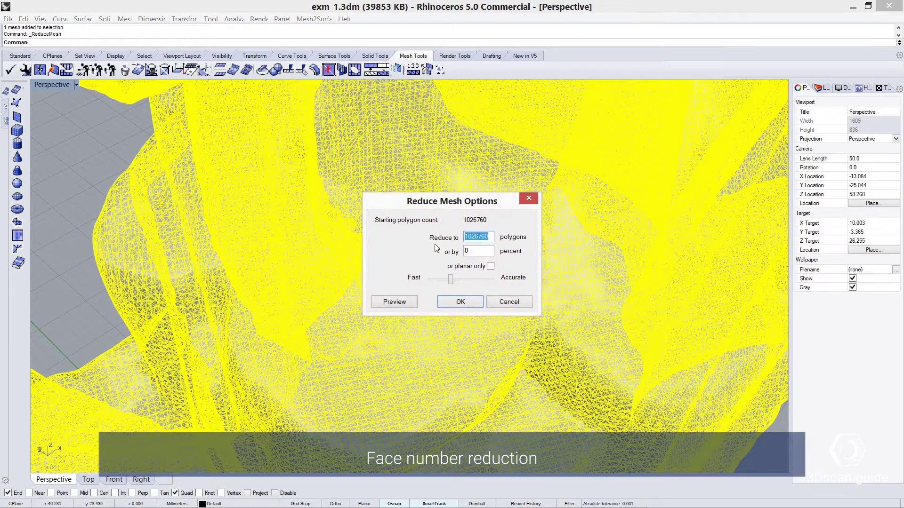
{"action": "left_click_drag", "start_coordinate": [462, 282], "coordinate": [467, 281]}
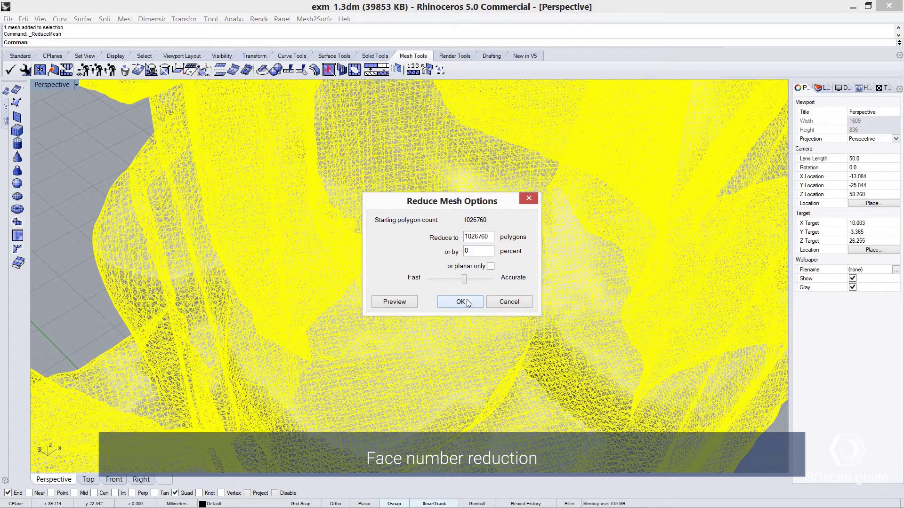
{"action": "left_click", "coordinate": [467, 300]}
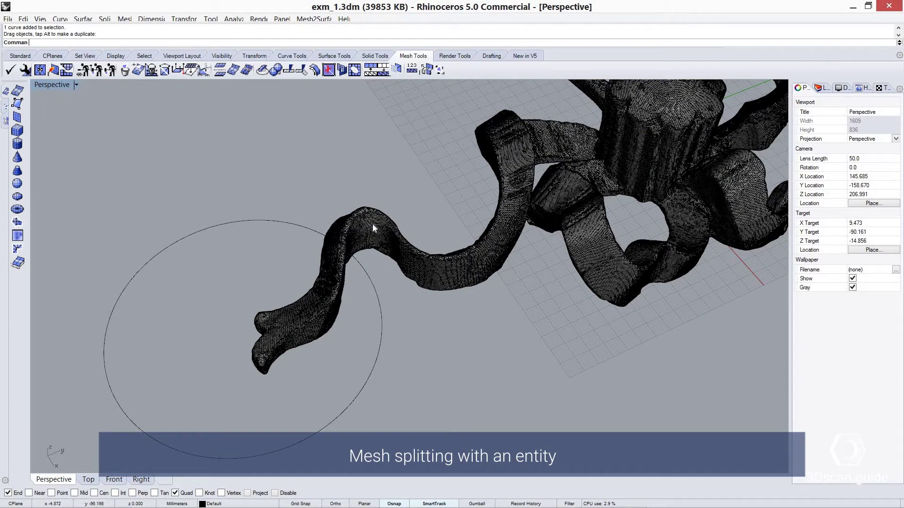
Step: Split the mesh using the circle as the cutter with MeshSplit
{"action": "left_click", "coordinate": [372, 225]}
{"action": "left_click", "coordinate": [287, 70]}
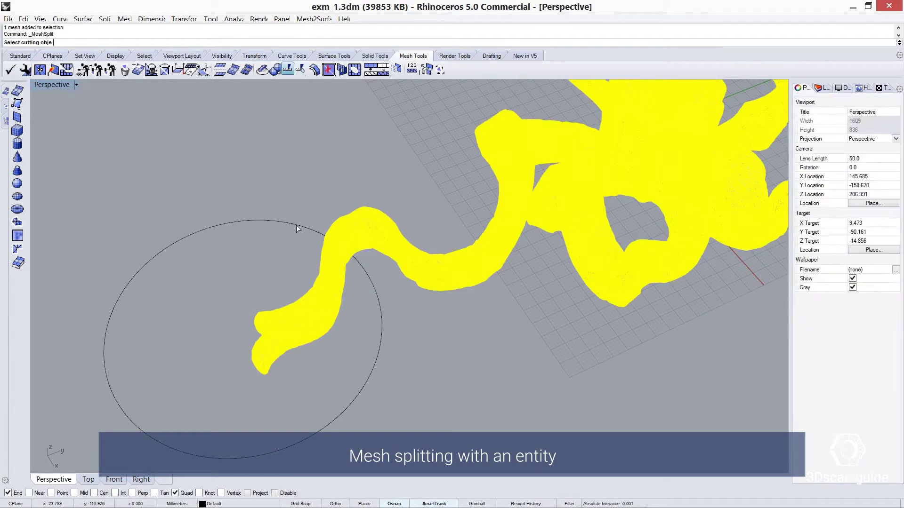
{"action": "key", "text": "Return"}
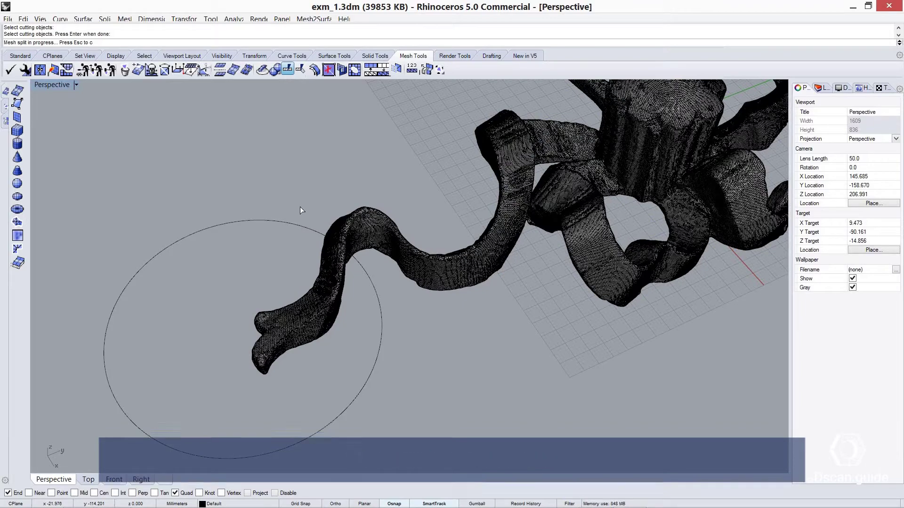
Step: Trim away the unwanted part of the mesh and orbit around the result
{"action": "left_click", "coordinate": [330, 252]}
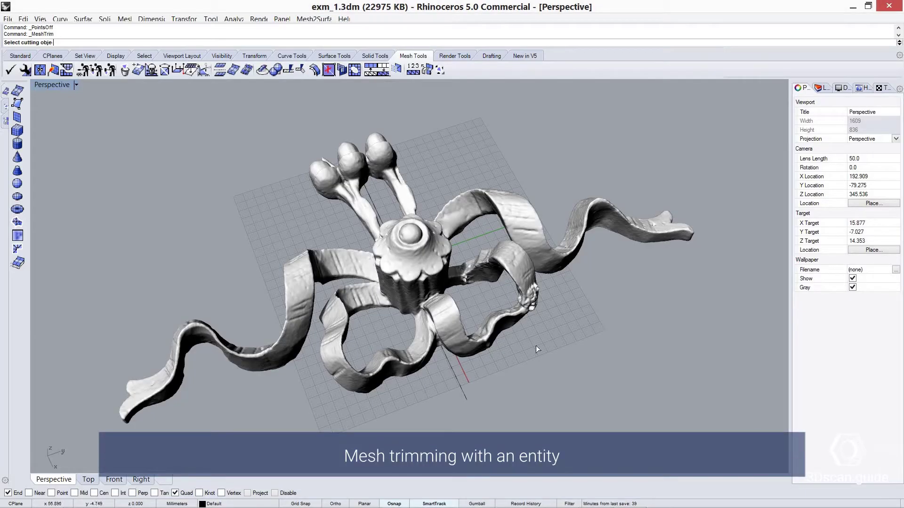
{"action": "left_click", "coordinate": [529, 267]}
{"action": "key", "text": "Return"}
{"action": "mouse_move", "coordinate": [574, 294]}
{"action": "right_mouse_down"}
{"action": "mouse_move", "coordinate": [433, 258]}
{"action": "mouse_move", "coordinate": [571, 270]}
{"action": "right_mouse_up"}
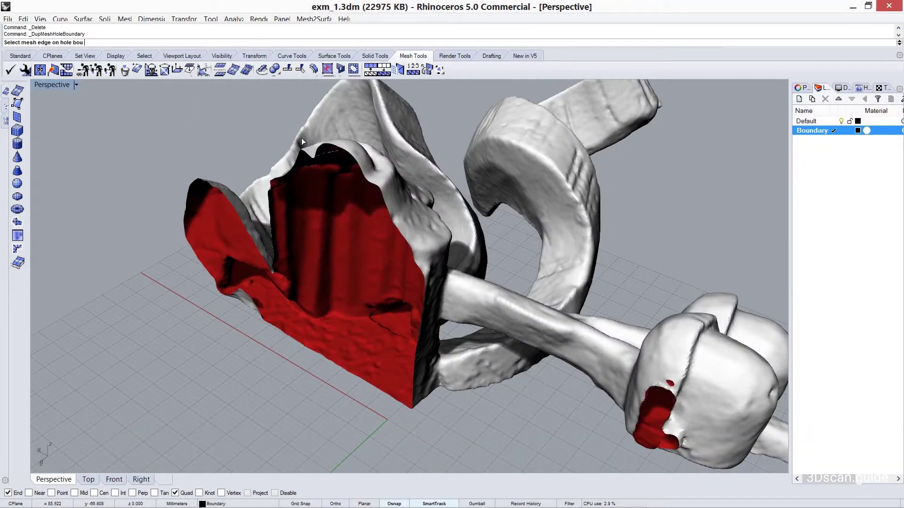
Step: Duplicate the cut mesh's open hole edge as a boundary curve, then hide the mesh
{"action": "left_click", "coordinate": [300, 154]}
{"action": "scroll", "coordinate": [284, 181], "scroll_direction": "up", "scroll_amount": 5}
{"action": "scroll", "coordinate": [287, 182], "scroll_direction": "up", "scroll_amount": 4}
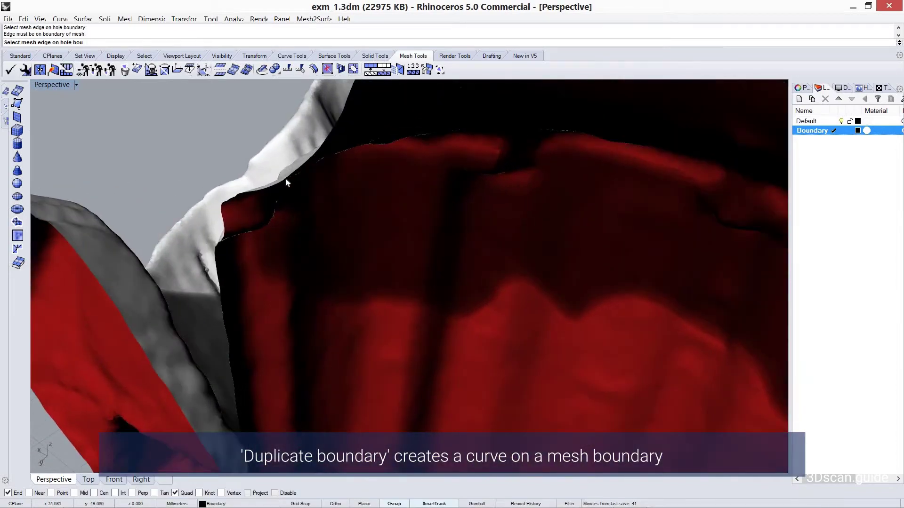
{"action": "left_click", "coordinate": [286, 181]}
{"action": "scroll", "coordinate": [244, 190], "scroll_direction": "down", "scroll_amount": 9}
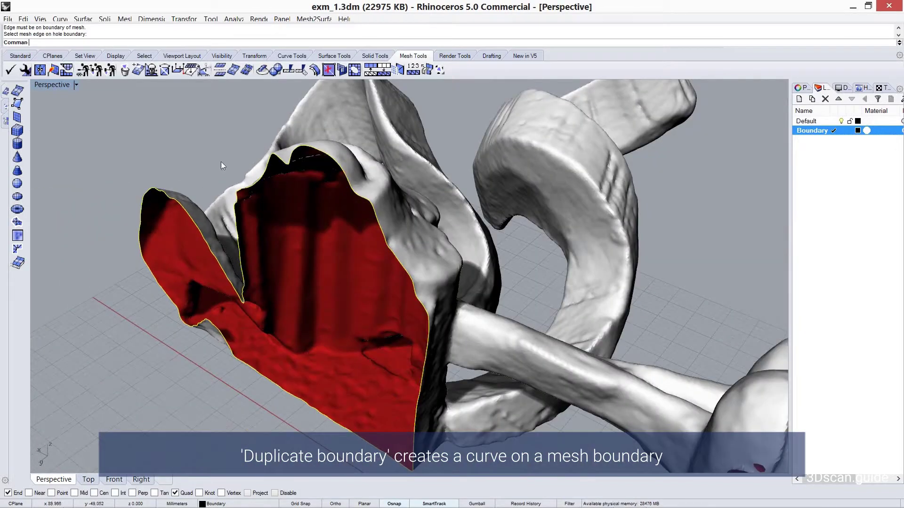
{"action": "left_click", "coordinate": [841, 121]}
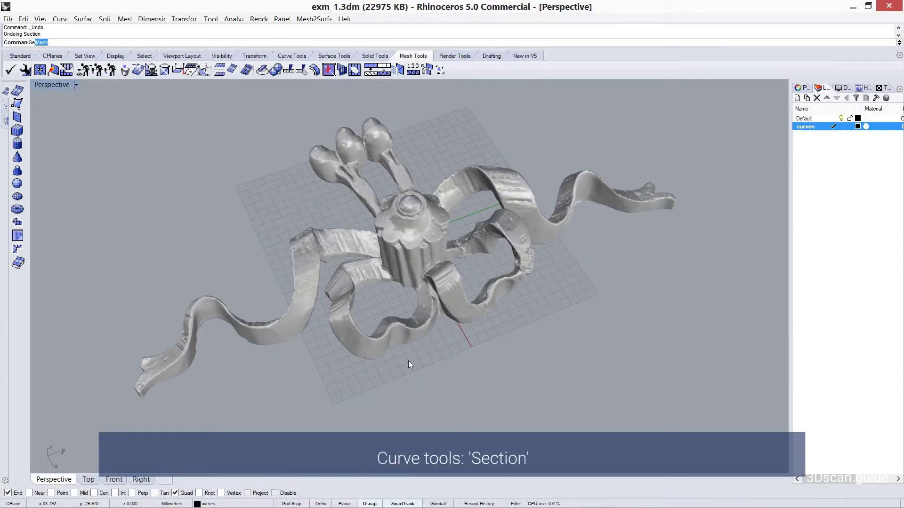
Step: Cut section curves through the ornament mesh along a two-point section line
{"action": "type", "text": "section"}
{"action": "key", "text": "Return"}
{"action": "left_click", "coordinate": [376, 172]}
{"action": "key", "text": "Return"}
{"action": "left_click", "coordinate": [376, 172]}
{"action": "left_click", "coordinate": [490, 367]}
{"action": "key", "text": "Return"}
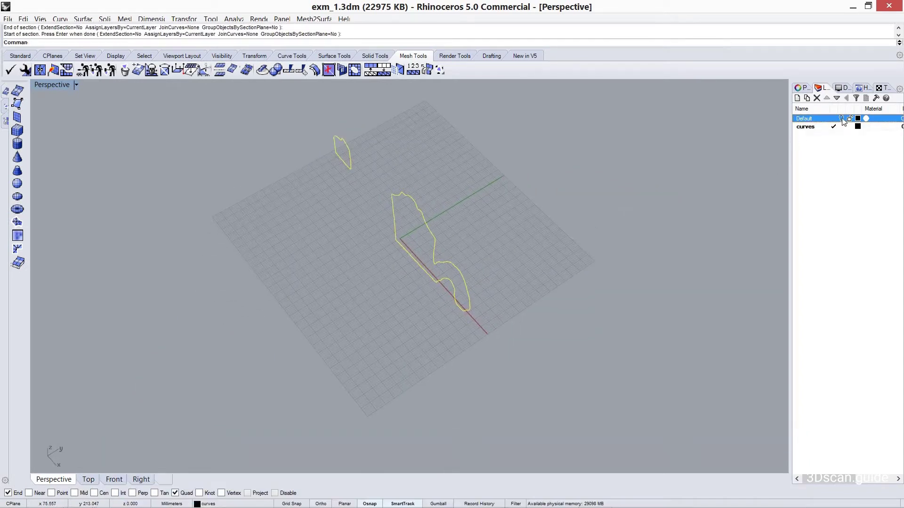
Step: Turn the Default layer back on and contour the ornament mesh at 1.000 spacing
{"action": "left_click", "coordinate": [842, 118]}
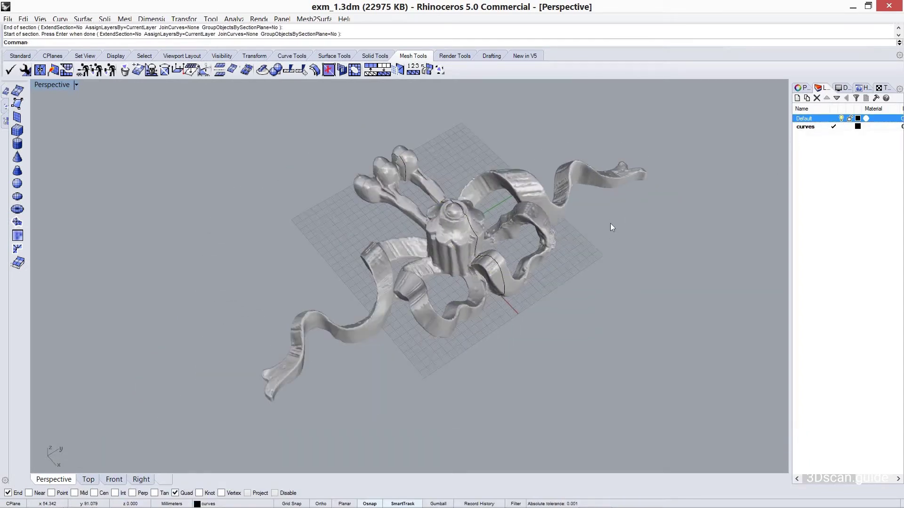
{"action": "type", "text": "Contour"}
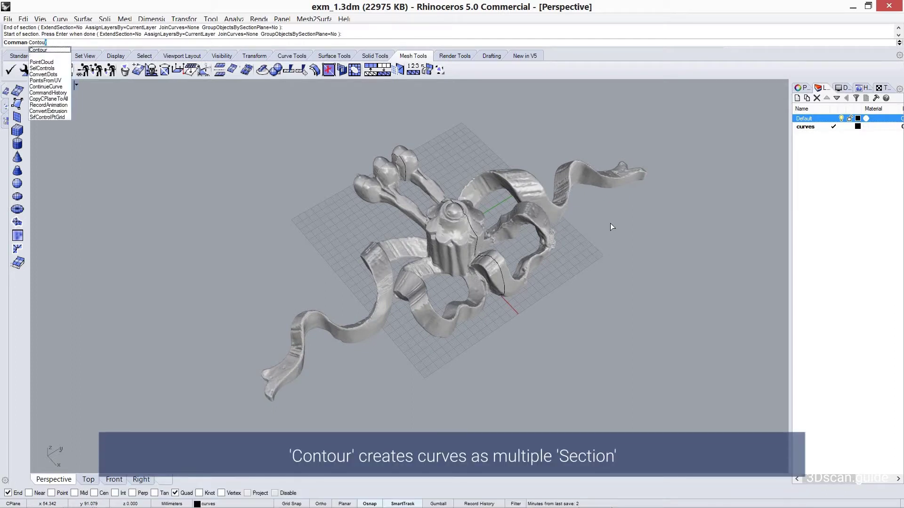
{"action": "key", "text": "Return"}
{"action": "left_click", "coordinate": [471, 306]}
{"action": "key", "text": "Return"}
{"action": "left_click", "coordinate": [393, 447]}
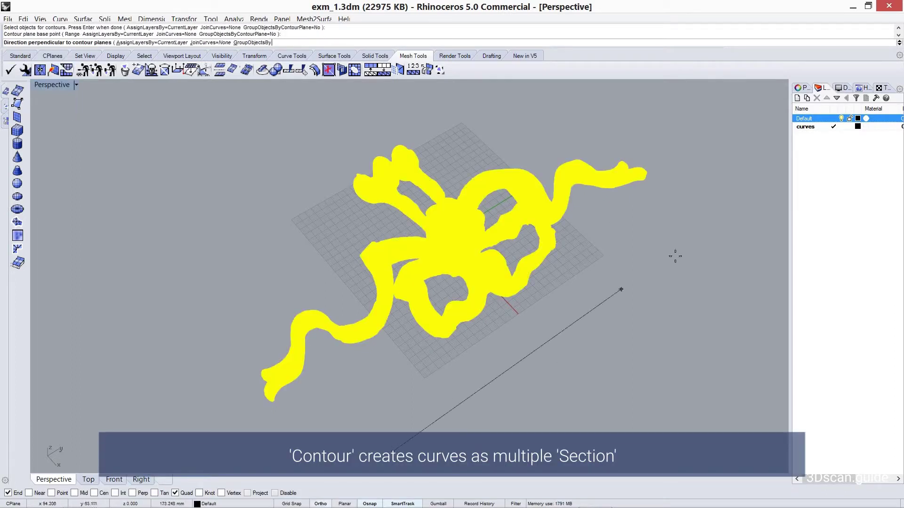
{"action": "left_click", "coordinate": [679, 252]}
{"action": "key", "text": "Return"}
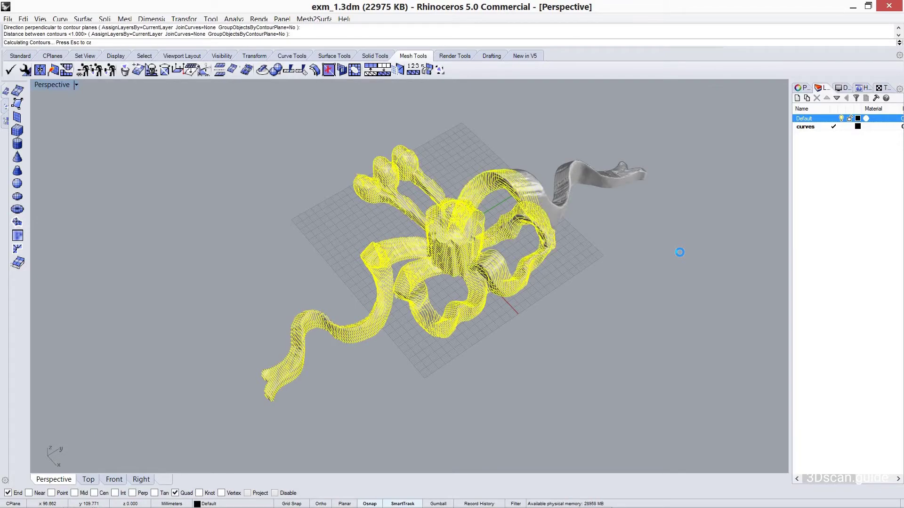
{"action": "left_click", "coordinate": [646, 250]}
{"action": "right_click_drag", "start_coordinate": [646, 250], "coordinate": [463, 285]}
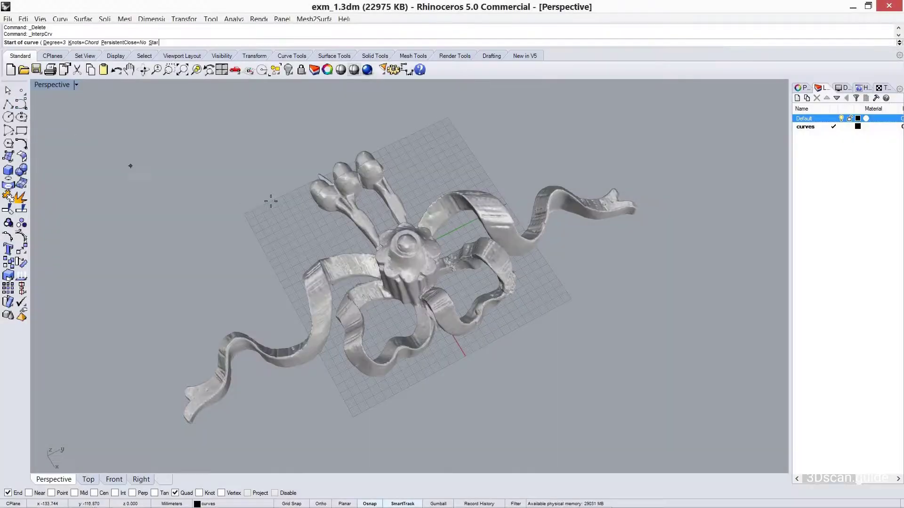
Step: Draw an interpolated curve across the ornament and project it onto the mesh
{"action": "left_click", "coordinate": [354, 121]}
{"action": "left_click", "coordinate": [375, 199]}
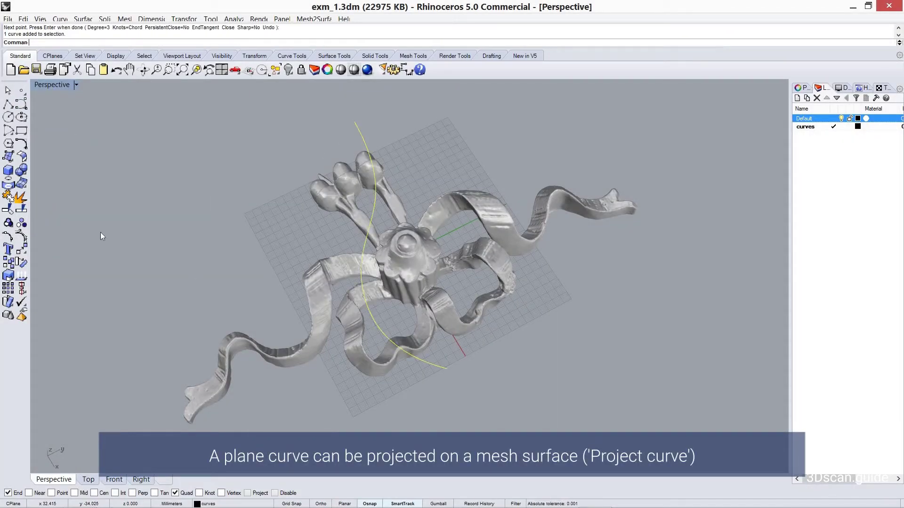
{"action": "type", "text": "Project"}
{"action": "key", "text": "Return"}
{"action": "left_click", "coordinate": [319, 272]}
{"action": "key", "text": "Return"}
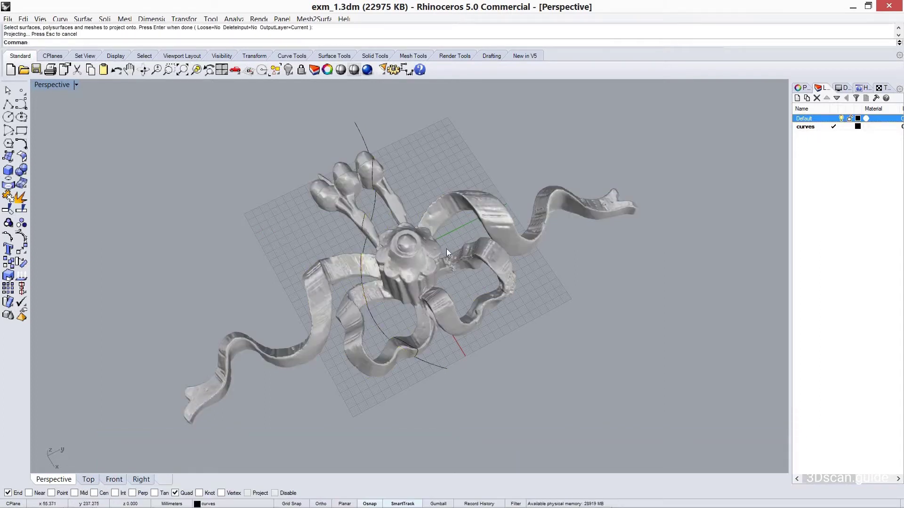
{"action": "right_click_drag", "start_coordinate": [446, 248], "coordinate": [722, 165]}
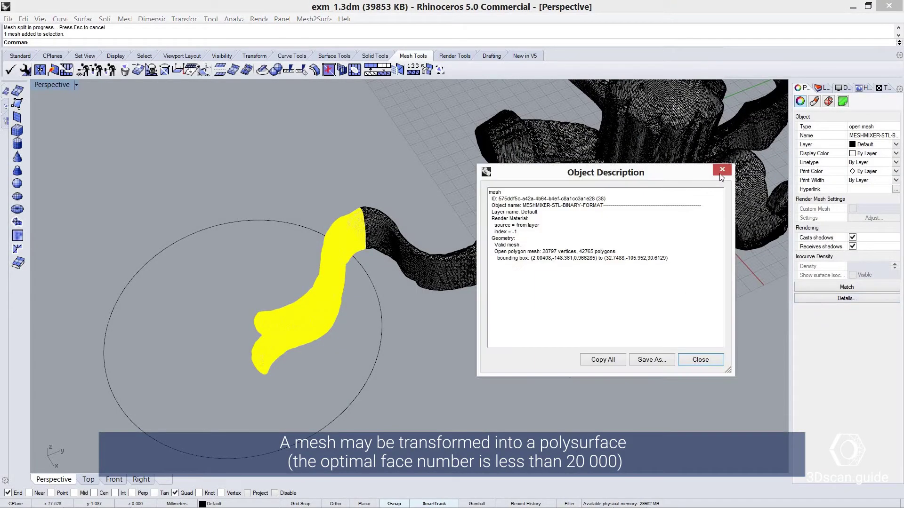
Step: Convert the split-off tip to a NURBS polysurface, saving exm_1.stl, and drag it aside
{"action": "left_click", "coordinate": [721, 171]}
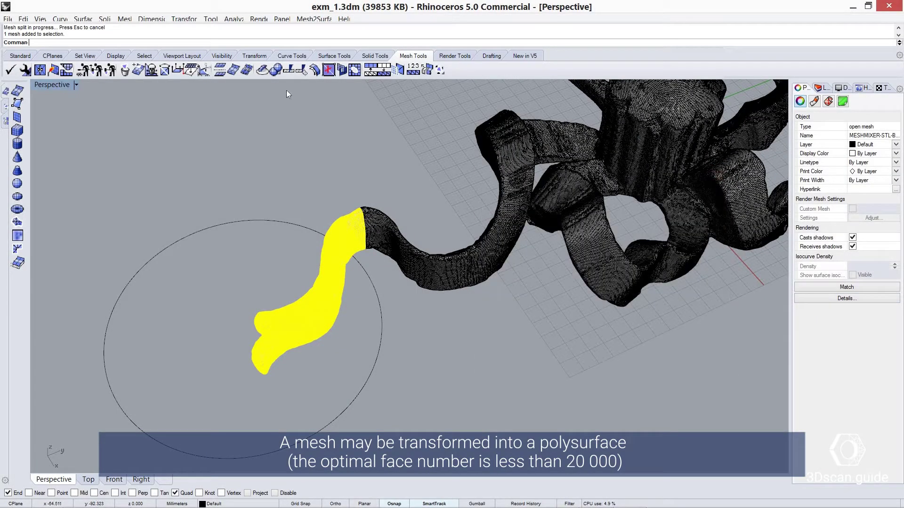
{"action": "right_click", "coordinate": [232, 72]}
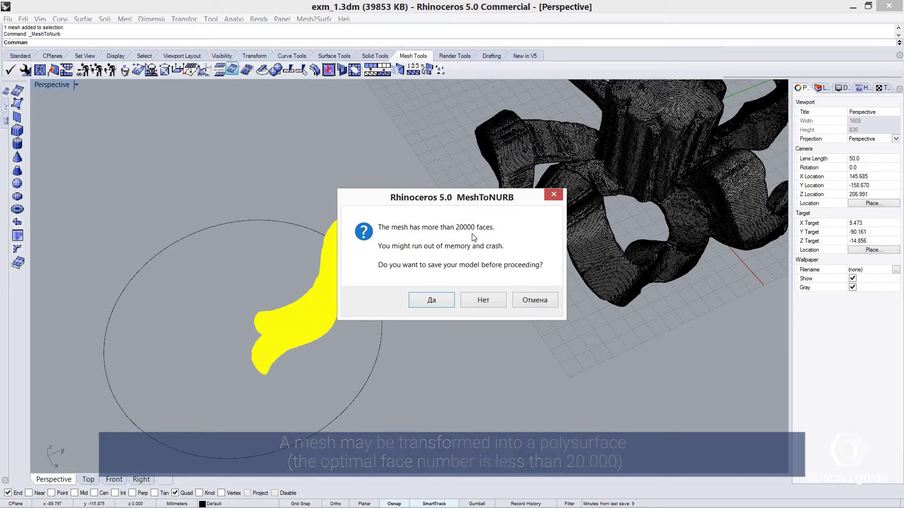
{"action": "left_click", "coordinate": [436, 301]}
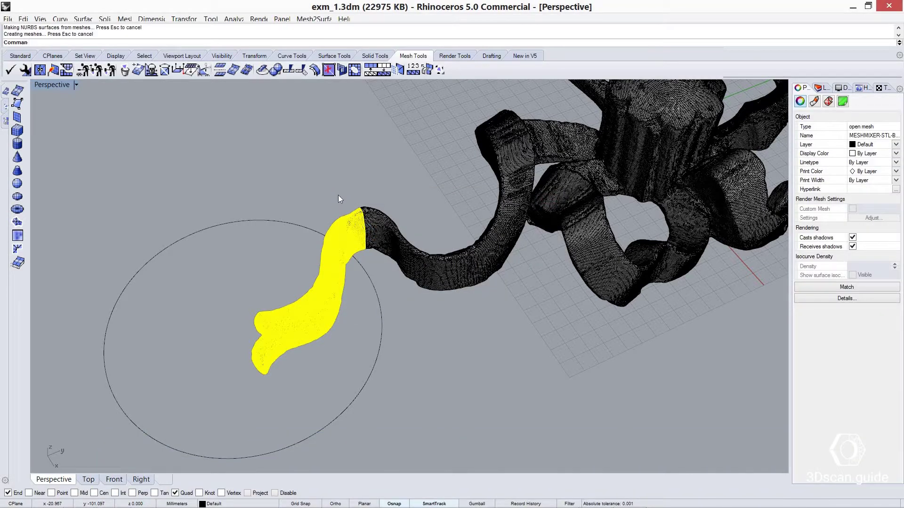
{"action": "left_click_drag", "start_coordinate": [345, 241], "coordinate": [293, 219]}
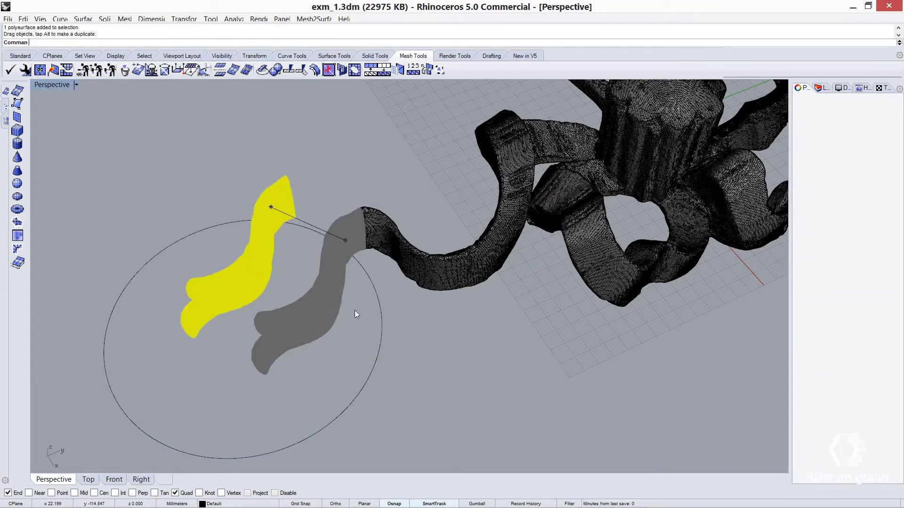
{"action": "key", "text": "Escape"}
Step: Switch the Perspective viewport to Shaded display and view the meshes from below
{"action": "scroll", "coordinate": [316, 283], "scroll_direction": "up", "scroll_amount": 5}
{"action": "scroll", "coordinate": [316, 283], "scroll_direction": "down", "scroll_amount": 5}
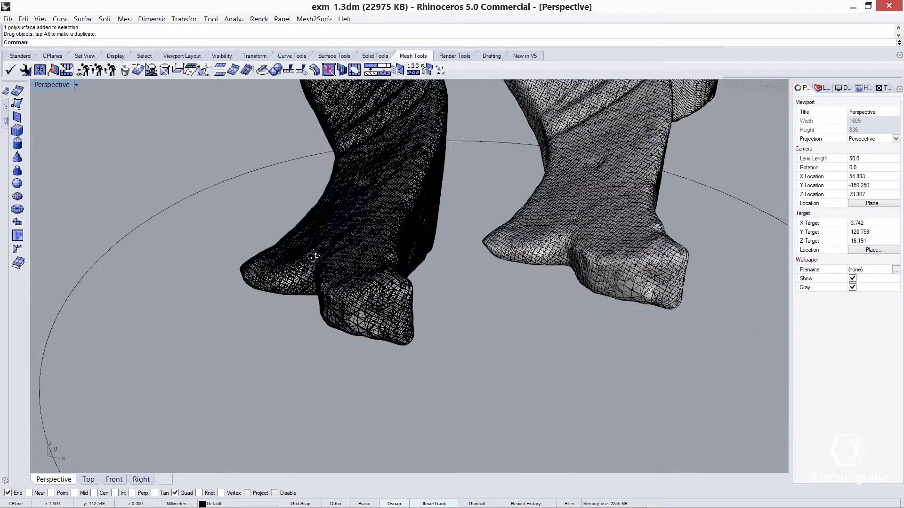
{"action": "right_click_drag", "start_coordinate": [316, 282], "coordinate": [301, 245]}
{"action": "left_click", "coordinate": [75, 86]}
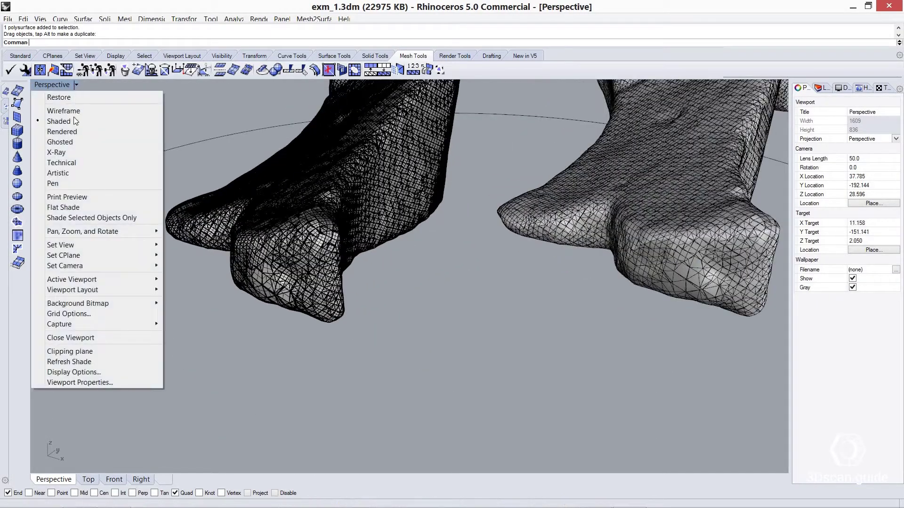
{"action": "left_click", "coordinate": [80, 131]}
{"action": "mouse_move", "coordinate": [336, 281]}
{"action": "right_mouse_down"}
{"action": "mouse_move", "coordinate": [375, 266]}
{"action": "mouse_move", "coordinate": [332, 223]}
{"action": "right_mouse_up"}
{"action": "left_click", "coordinate": [331, 223]}
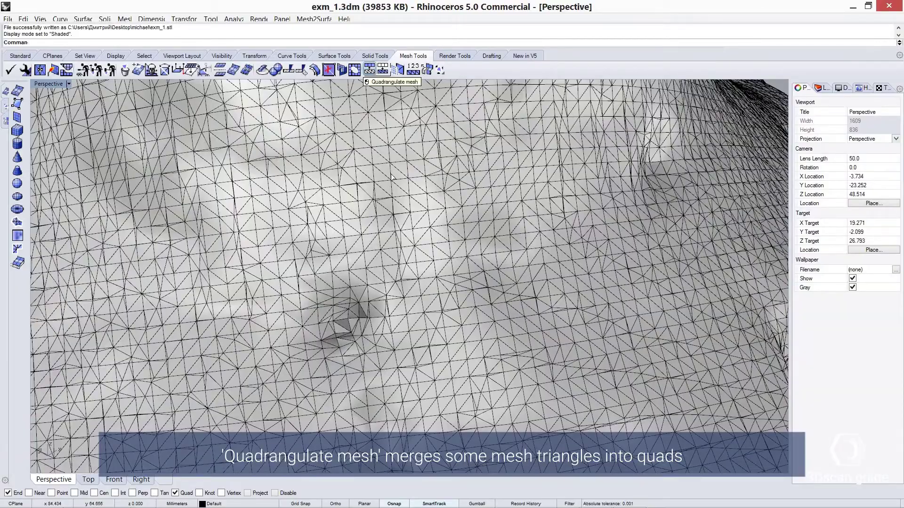
Step: Quadrangulate the selected mesh, turning 518690 triangles into 259345 quads
{"action": "left_click", "coordinate": [369, 70]}
{"action": "key", "text": "Return"}
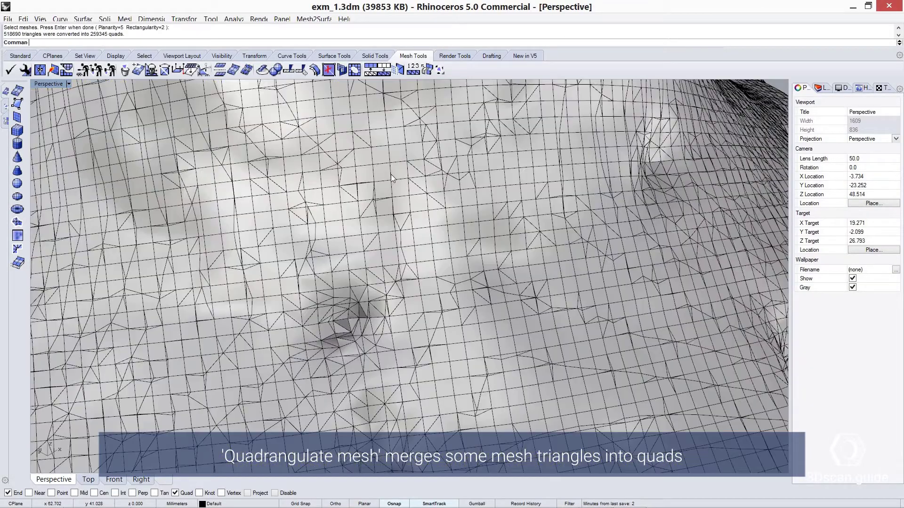
{"action": "mouse_move", "coordinate": [391, 177]}
{"action": "right_mouse_down"}
{"action": "mouse_move", "coordinate": [399, 208]}
{"action": "mouse_move", "coordinate": [499, 238]}
{"action": "right_mouse_up"}
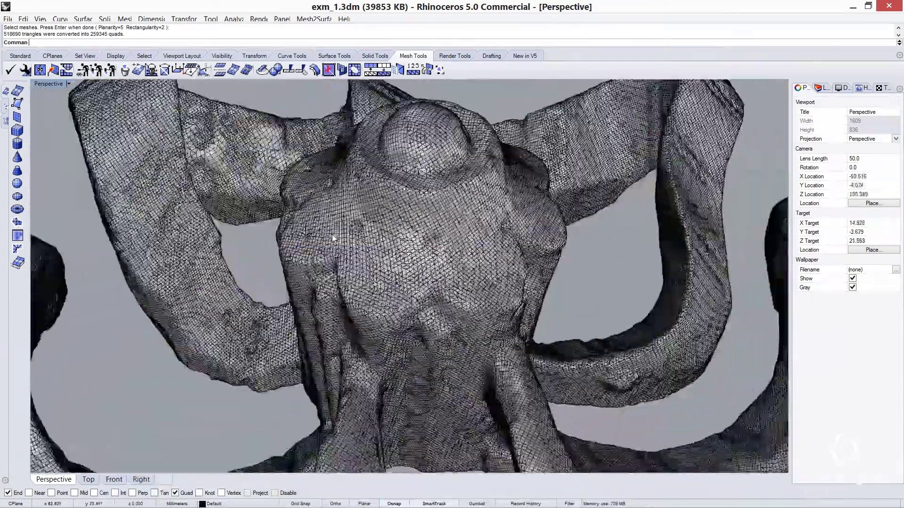
{"action": "scroll", "coordinate": [499, 239], "scroll_direction": "up", "scroll_amount": 3}
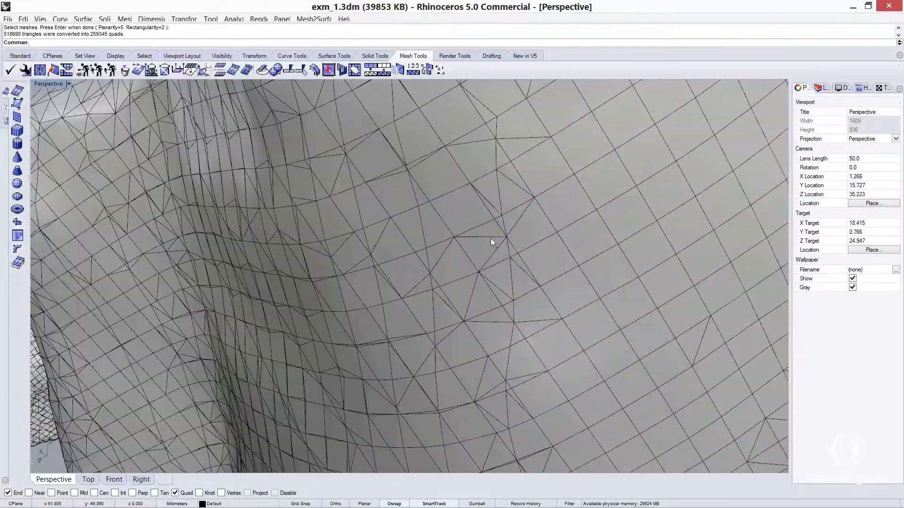
Step: Merge one pair of triangles into a quad, then set up a whole-mesh offset of distance 1
{"action": "left_click", "coordinate": [329, 70]}
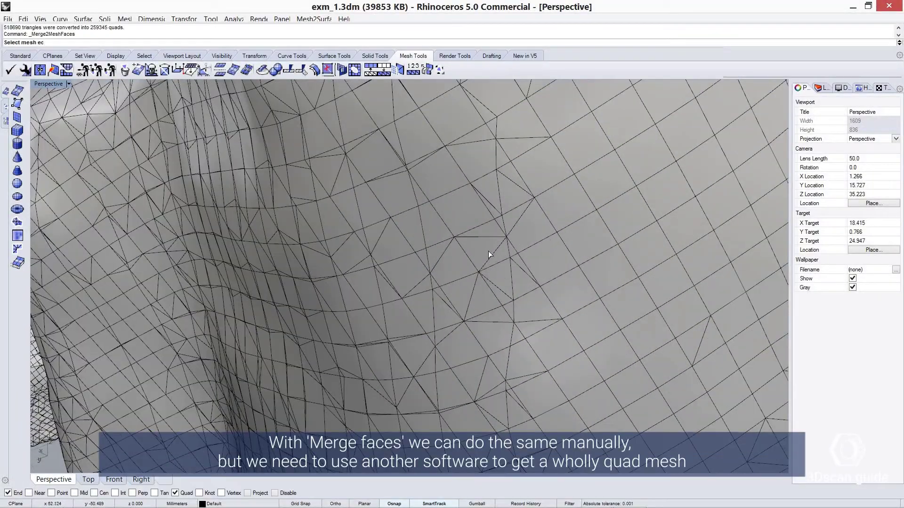
{"action": "right_click_drag", "start_coordinate": [479, 238], "coordinate": [472, 241], "text": "shift"}
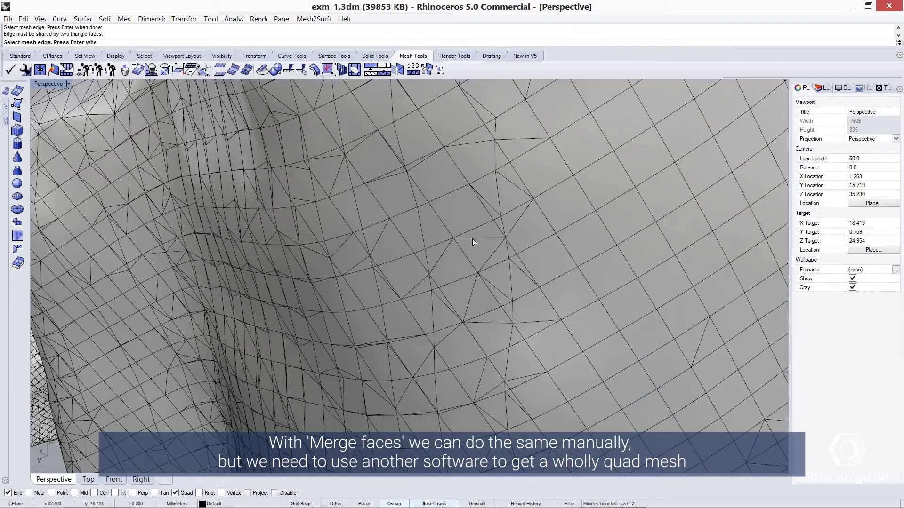
{"action": "left_click", "coordinate": [481, 237]}
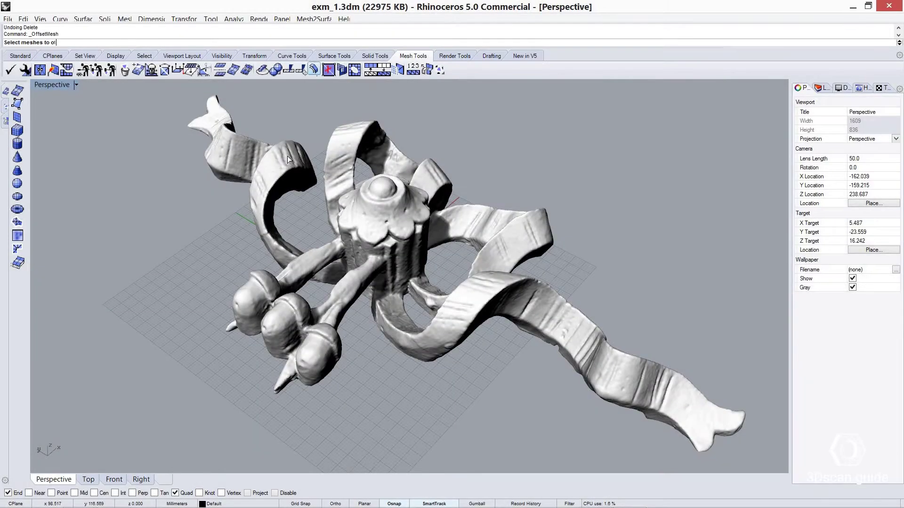
{"action": "left_click", "coordinate": [316, 134]}
{"action": "key", "text": "Return"}
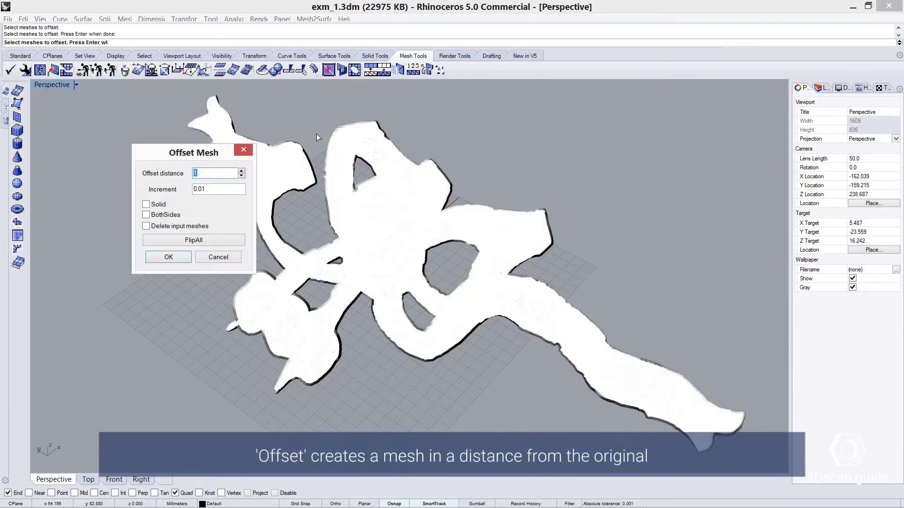
Step: Apply the mesh offset at distance 1 and add a mesh sphere over the ribbon ornament
{"action": "left_click", "coordinate": [168, 256]}
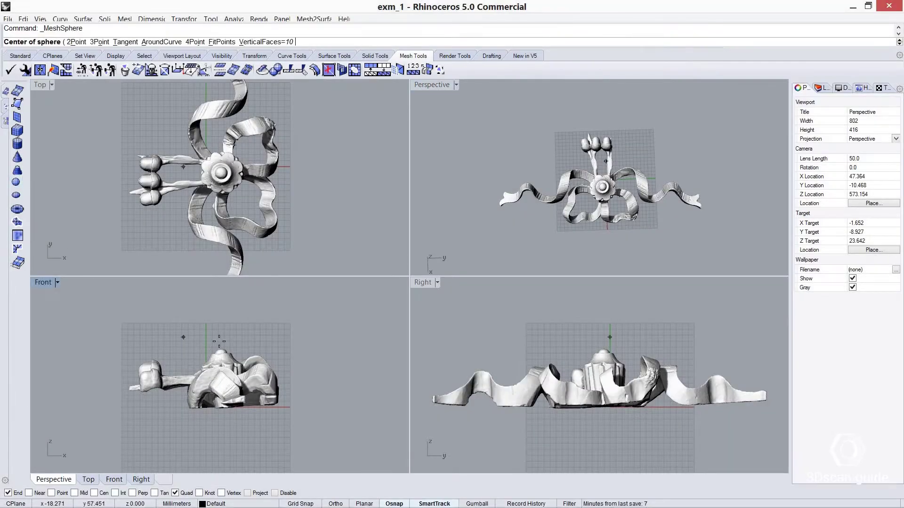
{"action": "left_click", "coordinate": [249, 309]}
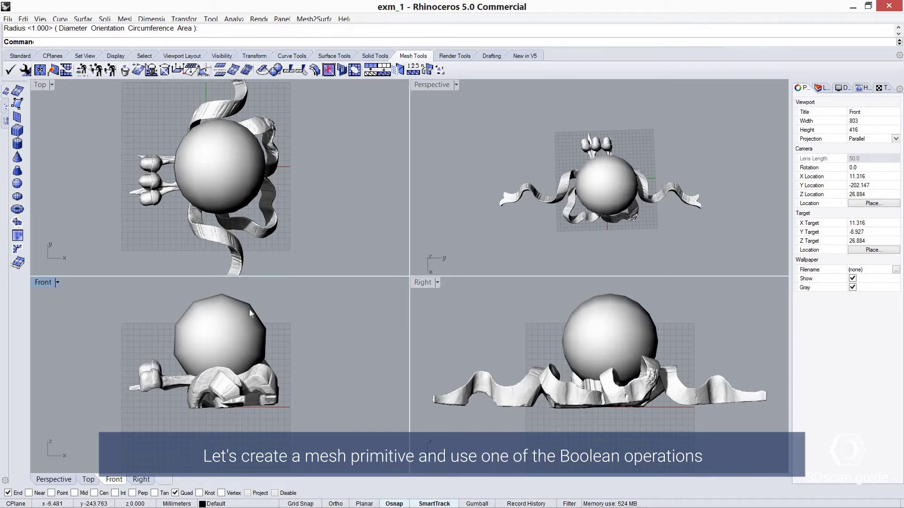
{"action": "left_click", "coordinate": [230, 336]}
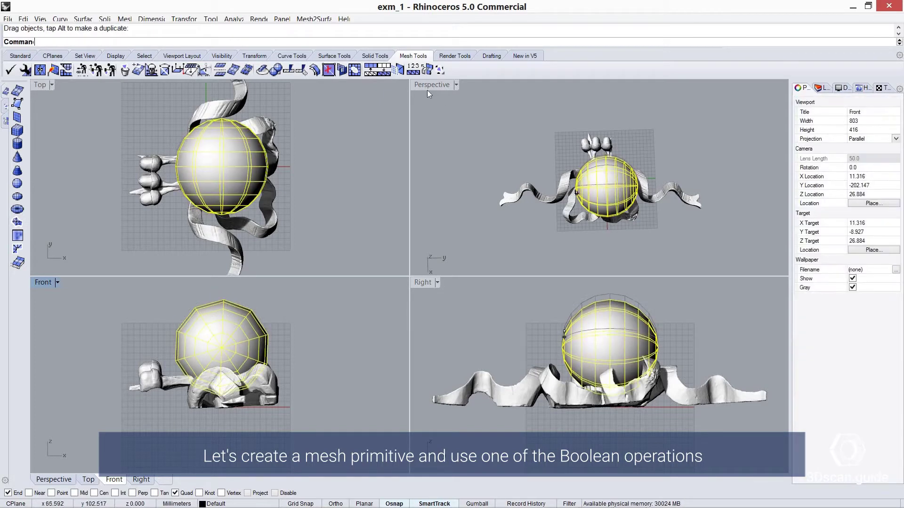
{"action": "double_click", "coordinate": [431, 84]}
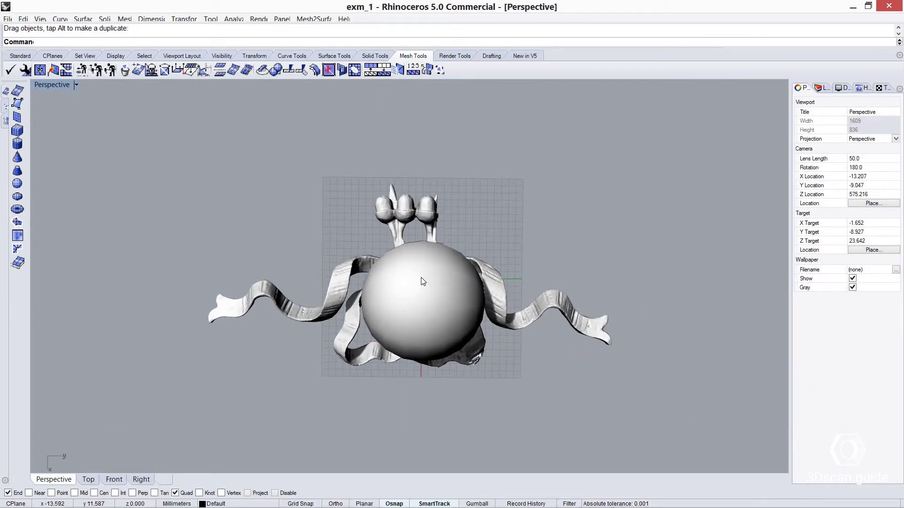
{"action": "left_click", "coordinate": [421, 281]}
{"action": "left_click_drag", "start_coordinate": [420, 281], "coordinate": [412, 282]}
{"action": "left_click", "coordinate": [507, 195]}
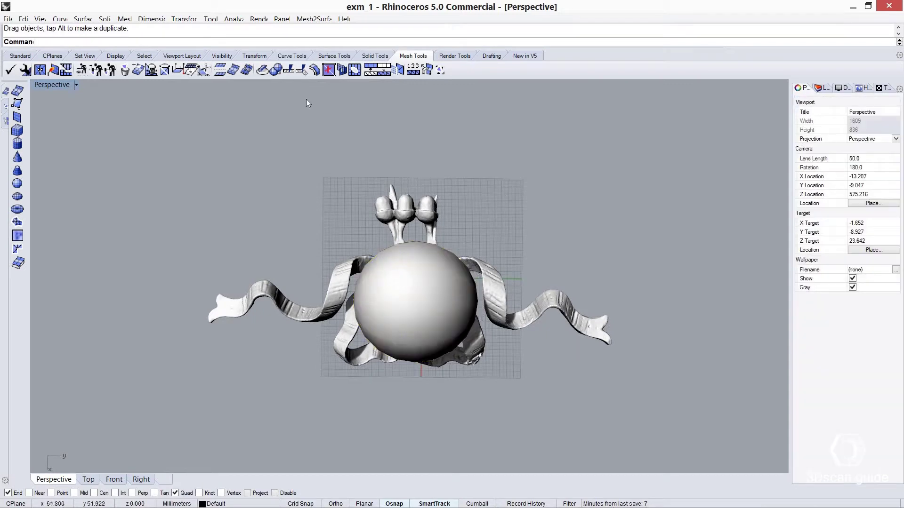
Step: Split the ribbon ornament using the sphere as the cutting mesh
{"action": "left_click", "coordinate": [278, 73]}
{"action": "left_click", "coordinate": [386, 247]}
{"action": "key", "text": "Return"}
{"action": "left_click", "coordinate": [398, 285]}
{"action": "key", "text": "Return"}
{"action": "mouse_move", "coordinate": [507, 185]}
{"action": "right_mouse_down"}
{"action": "mouse_move", "coordinate": [529, 154]}
{"action": "mouse_move", "coordinate": [453, 228]}
{"action": "right_mouse_up"}
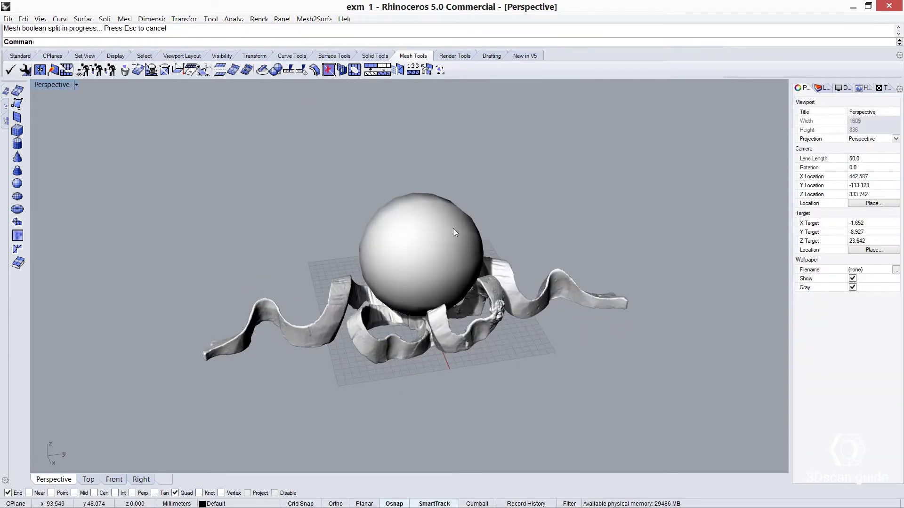
Step: Move the split sphere piece far to the left of the ribbon group
{"action": "left_click_drag", "start_coordinate": [377, 249], "coordinate": [71, 275]}
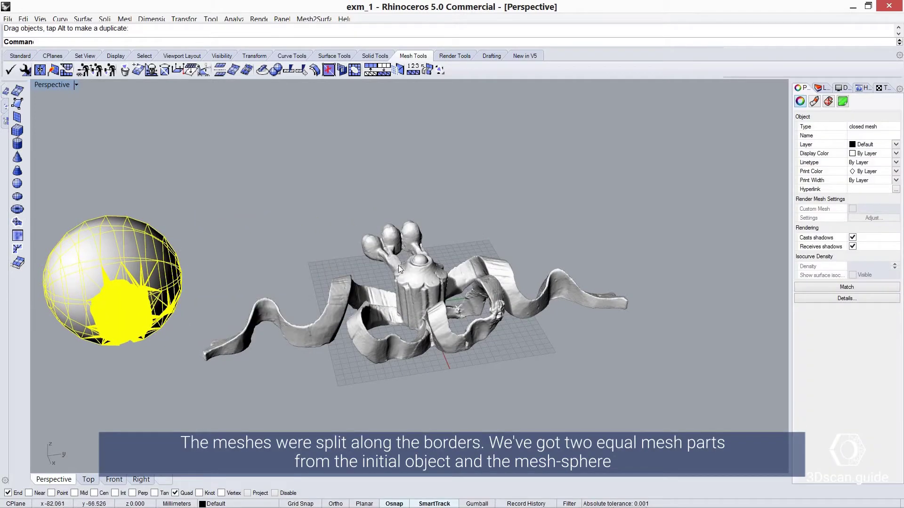
{"action": "left_click", "coordinate": [255, 279]}
{"action": "mouse_move", "coordinate": [254, 278]}
{"action": "right_mouse_down"}
{"action": "mouse_move", "coordinate": [365, 191]}
{"action": "mouse_move", "coordinate": [385, 337]}
{"action": "mouse_move", "coordinate": [412, 250]}
{"action": "mouse_move", "coordinate": [374, 266]}
{"action": "mouse_move", "coordinate": [351, 207]}
{"action": "right_mouse_up"}
{"action": "scroll", "coordinate": [360, 232], "scroll_direction": "up", "scroll_amount": 3}
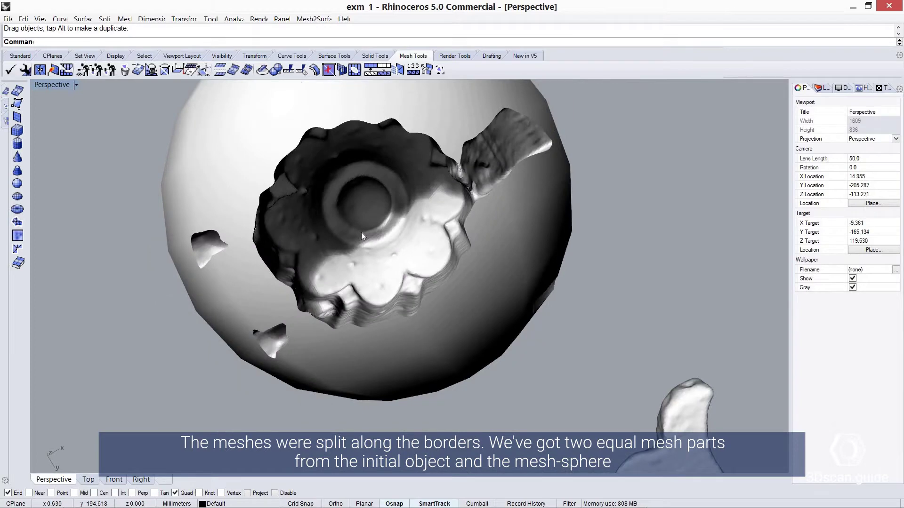
{"action": "scroll", "coordinate": [433, 259], "scroll_direction": "down", "scroll_amount": 2}
{"action": "scroll", "coordinate": [433, 259], "scroll_direction": "down", "scroll_amount": 5}
{"action": "right_click_drag", "start_coordinate": [433, 259], "coordinate": [400, 292]}
{"action": "scroll", "coordinate": [392, 313], "scroll_direction": "up", "scroll_amount": 3}
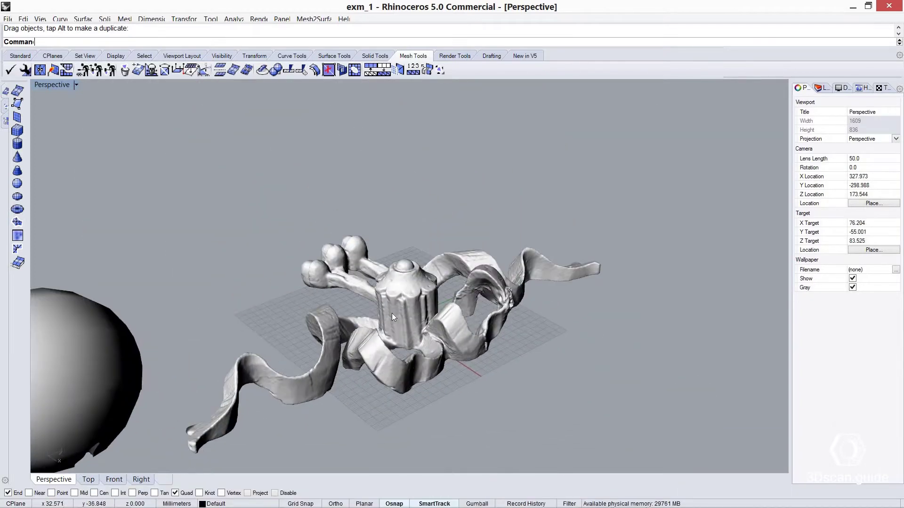
Step: Move the two overlapping teapots out of the centre, one right and one down-right
{"action": "left_click", "coordinate": [411, 288]}
{"action": "left_click", "coordinate": [452, 316]}
{"action": "left_click_drag", "start_coordinate": [410, 282], "coordinate": [605, 335]}
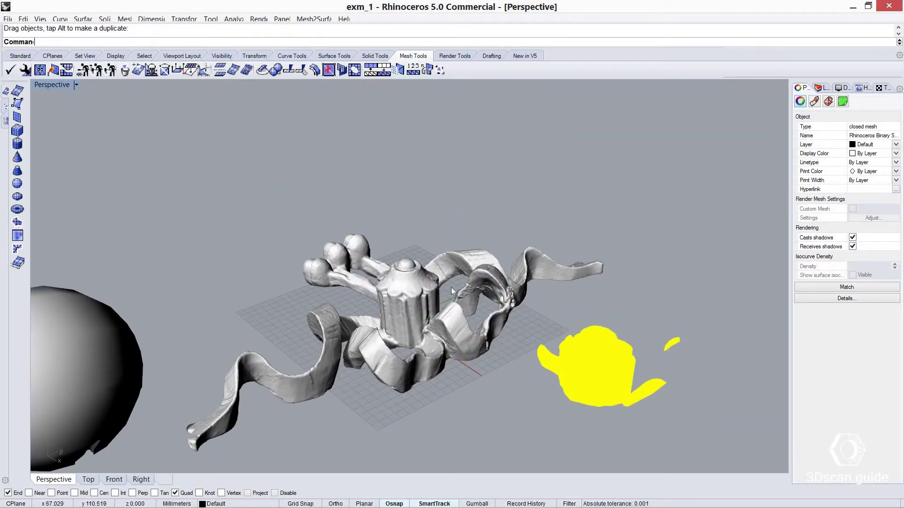
{"action": "left_click", "coordinate": [438, 306]}
{"action": "left_click_drag", "start_coordinate": [431, 344], "coordinate": [482, 415]}
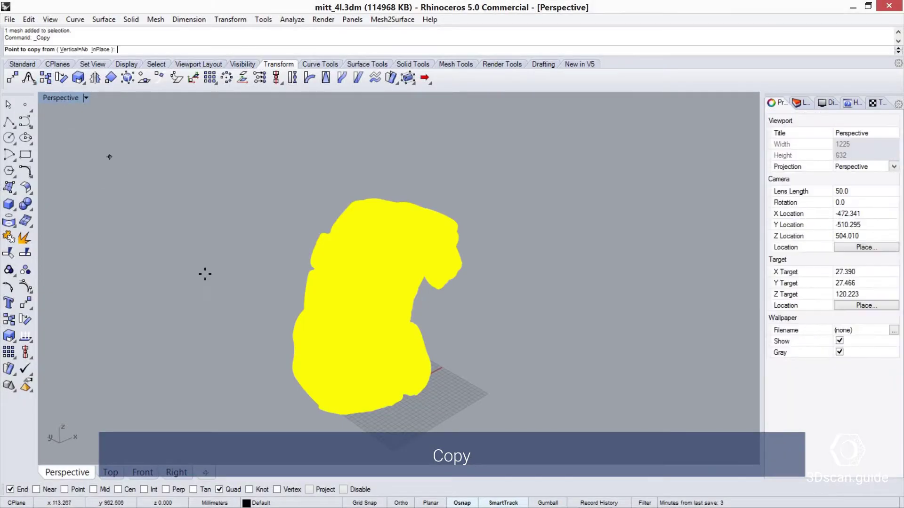
Step: Place five copies of the glove mesh in a row from its bottom base point
{"action": "left_click", "coordinate": [364, 379]}
{"action": "scroll", "coordinate": [364, 379], "scroll_direction": "down", "scroll_amount": 3}
{"action": "left_click", "coordinate": [457, 174]}
{"action": "left_click", "coordinate": [375, 172]}
{"action": "left_click", "coordinate": [295, 184]}
{"action": "left_click", "coordinate": [203, 216]}
{"action": "left_click", "coordinate": [120, 258]}
{"action": "key", "text": "Return"}
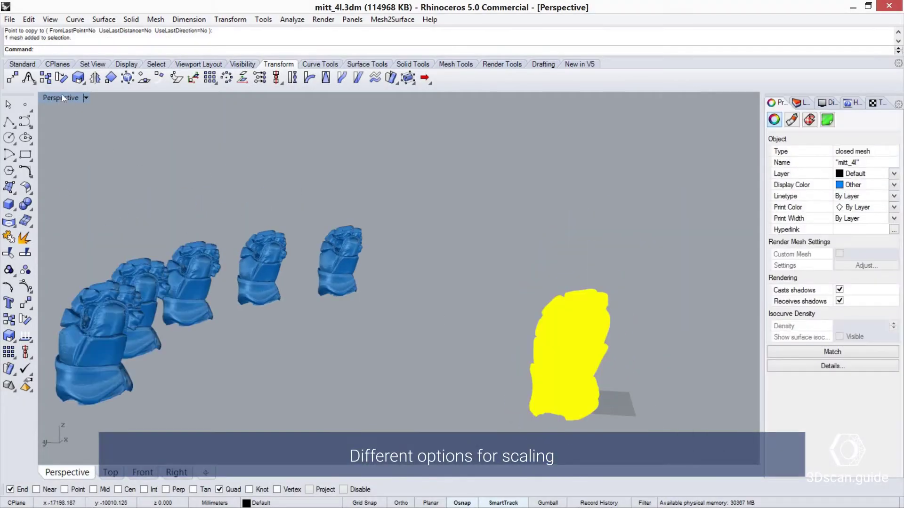
Step: Enlarge a glove copy uniformly with Scale 3D
{"action": "left_click", "coordinate": [85, 86]}
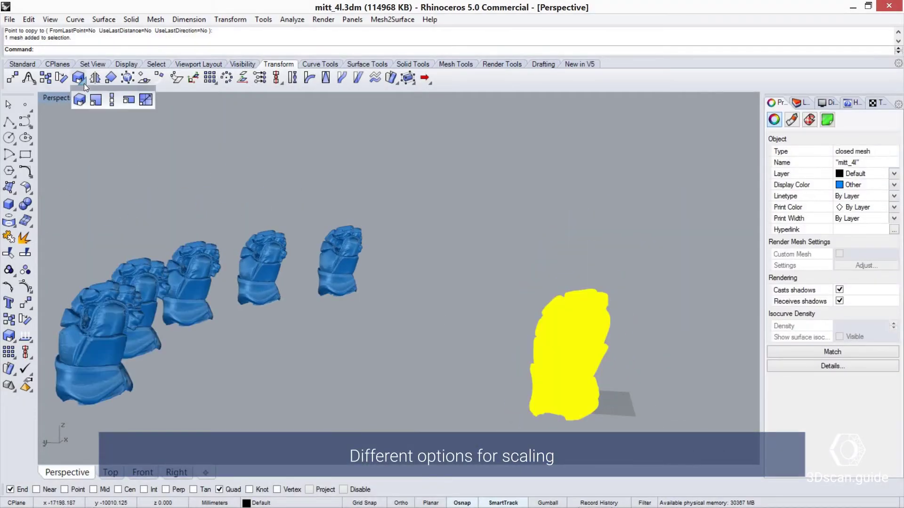
{"action": "left_click", "coordinate": [616, 406]}
{"action": "left_click", "coordinate": [571, 379]}
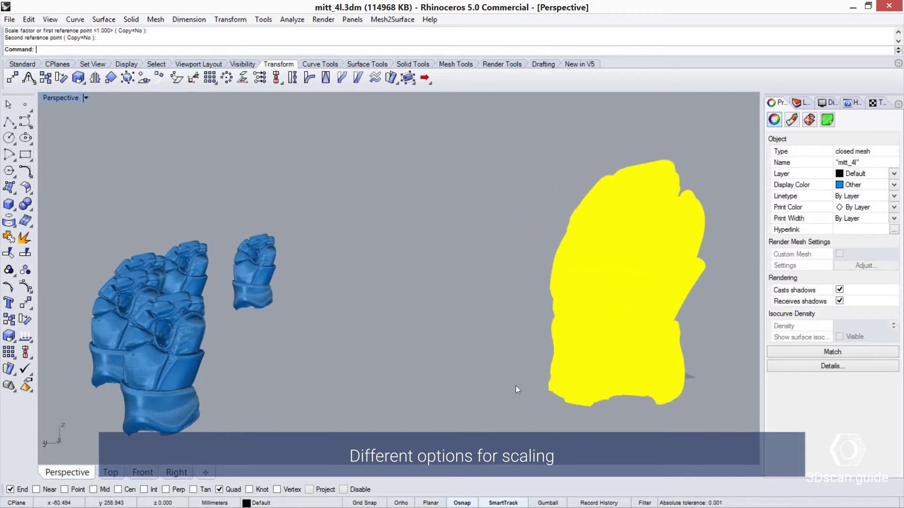
Step: Enlarge the right glove in two directions with Scale 2D
{"action": "left_click", "coordinate": [85, 86]}
{"action": "left_click", "coordinate": [104, 100]}
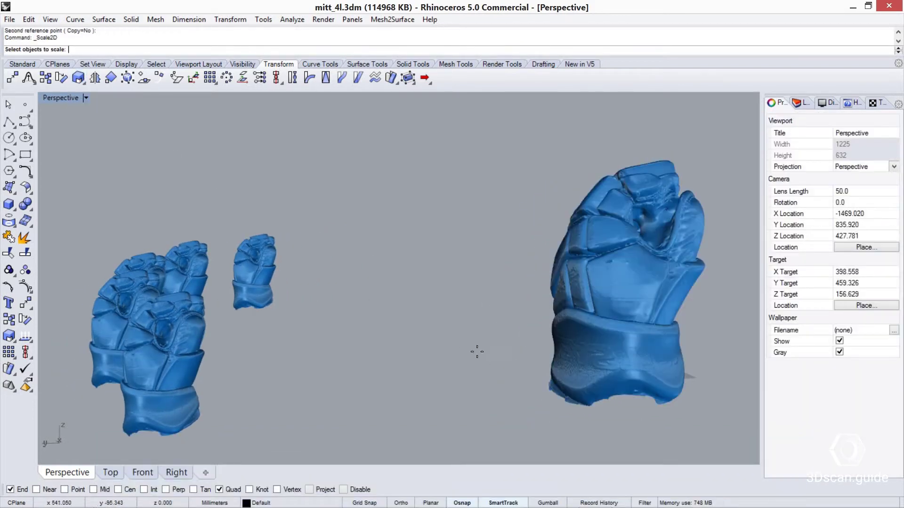
{"action": "left_click", "coordinate": [673, 391]}
{"action": "key", "text": "Return"}
{"action": "left_click", "coordinate": [703, 398]}
{"action": "left_click", "coordinate": [698, 368]}
{"action": "mouse_move", "coordinate": [698, 368]}
{"action": "right_mouse_down"}
{"action": "mouse_move", "coordinate": [478, 386]}
{"action": "mouse_move", "coordinate": [136, 108]}
{"action": "right_mouse_up"}
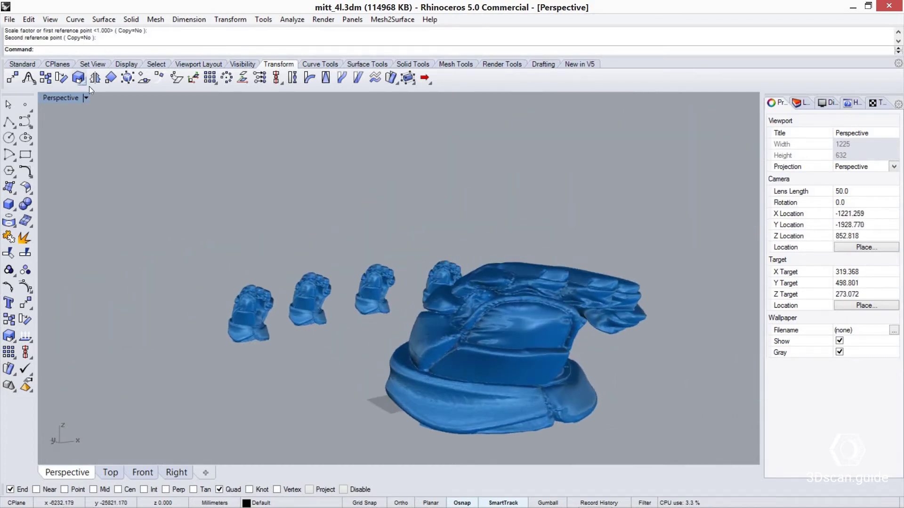
Step: Flatten the large glove into a wider shape with Scale 1D
{"action": "left_click", "coordinate": [79, 77]}
{"action": "left_click", "coordinate": [588, 384]}
{"action": "key", "text": "Return"}
{"action": "scroll", "coordinate": [522, 405], "scroll_direction": "down", "scroll_amount": 5}
{"action": "left_click", "coordinate": [522, 403]}
{"action": "left_click", "coordinate": [594, 431]}
{"action": "right_click_drag", "start_coordinate": [589, 422], "coordinate": [516, 406]}
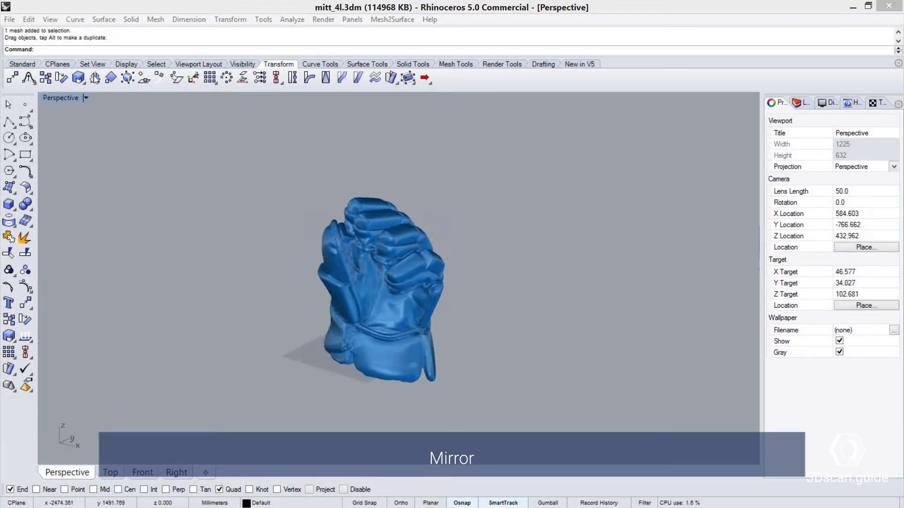
Step: Mirror the glove across a two-point mirror plane
{"action": "left_click", "coordinate": [94, 78]}
{"action": "left_click", "coordinate": [374, 275]}
{"action": "key", "text": "Return"}
{"action": "left_click", "coordinate": [429, 399]}
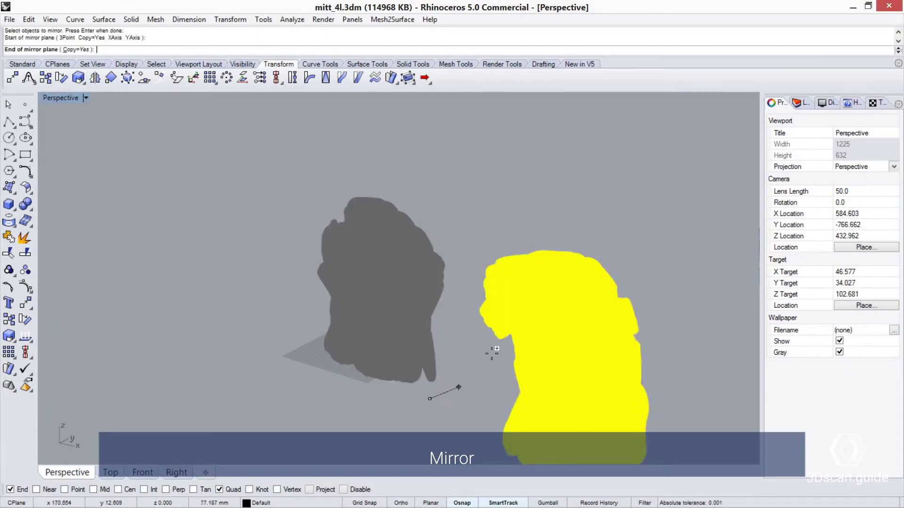
{"action": "left_click", "coordinate": [499, 350]}
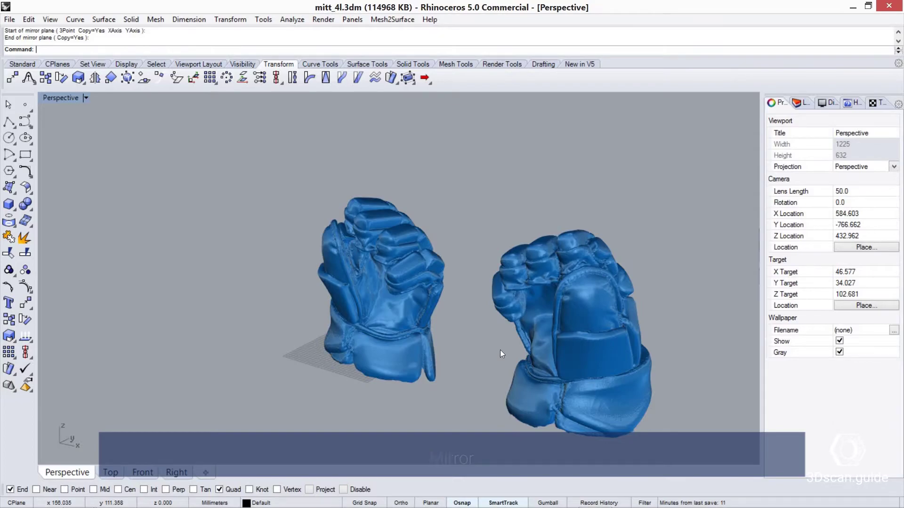
Step: Twist the glove about a picked axis by a chosen angle
{"action": "left_click", "coordinate": [292, 78]}
{"action": "left_click", "coordinate": [223, 426]}
{"action": "key", "text": "Return"}
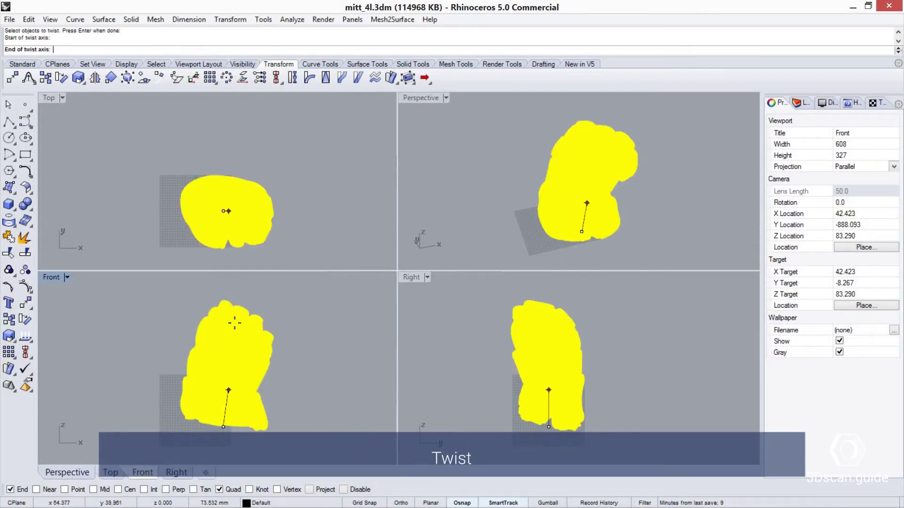
{"action": "left_click", "coordinate": [233, 324]}
{"action": "left_click", "coordinate": [313, 268]}
{"action": "double_click", "coordinate": [420, 98]}
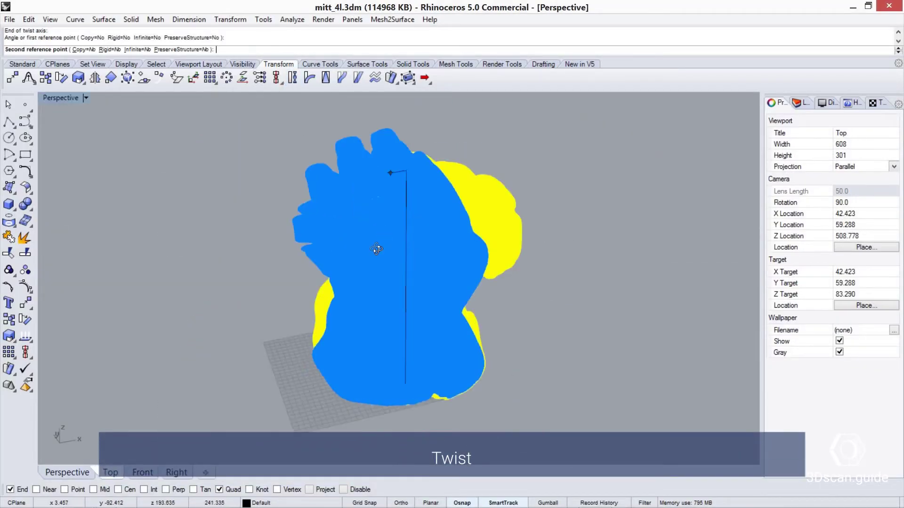
{"action": "right_click_drag", "start_coordinate": [373, 248], "coordinate": [432, 201]}
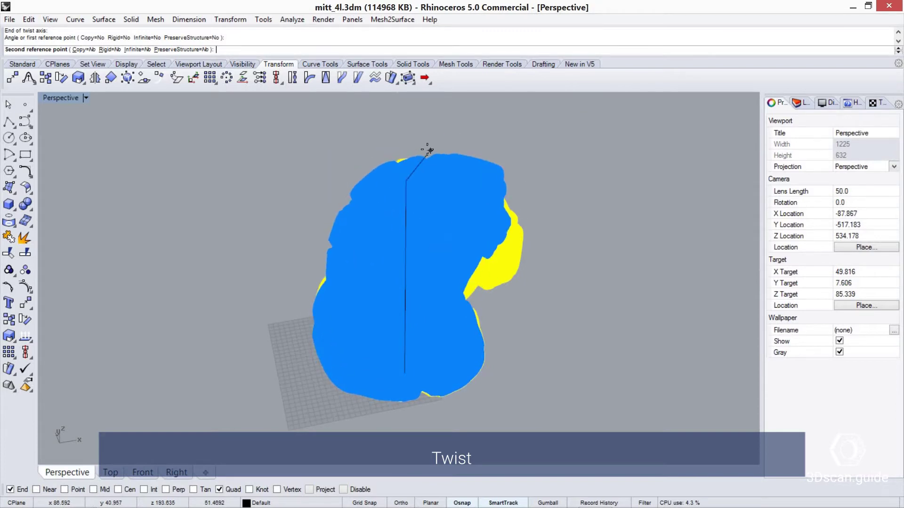
{"action": "left_click", "coordinate": [414, 146]}
{"action": "key", "text": "Escape"}
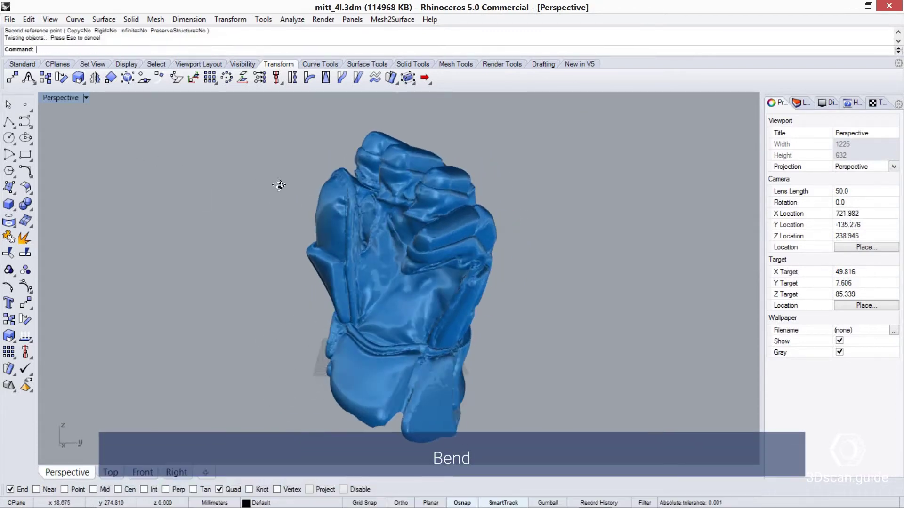
{"action": "right_click_drag", "start_coordinate": [414, 146], "coordinate": [587, 171]}
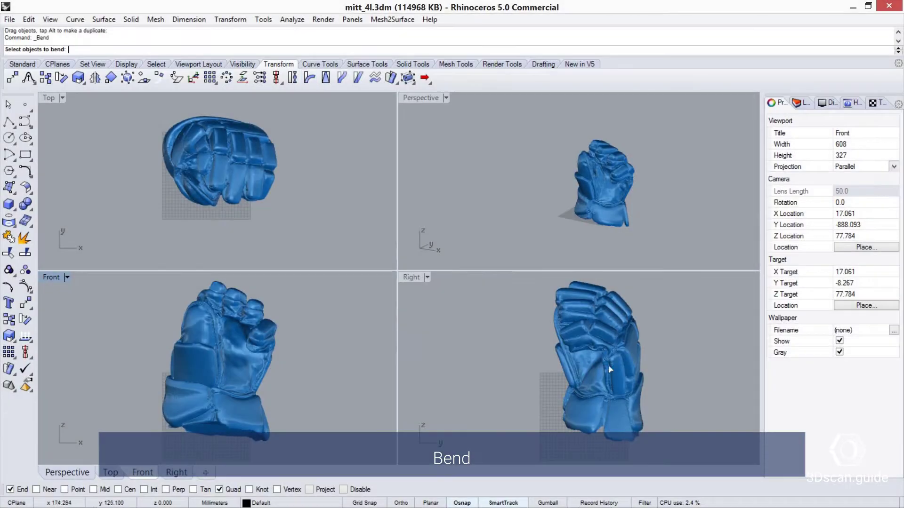
Step: Bend the glove through a point, then flow a glove along a curve
{"action": "left_click", "coordinate": [588, 432]}
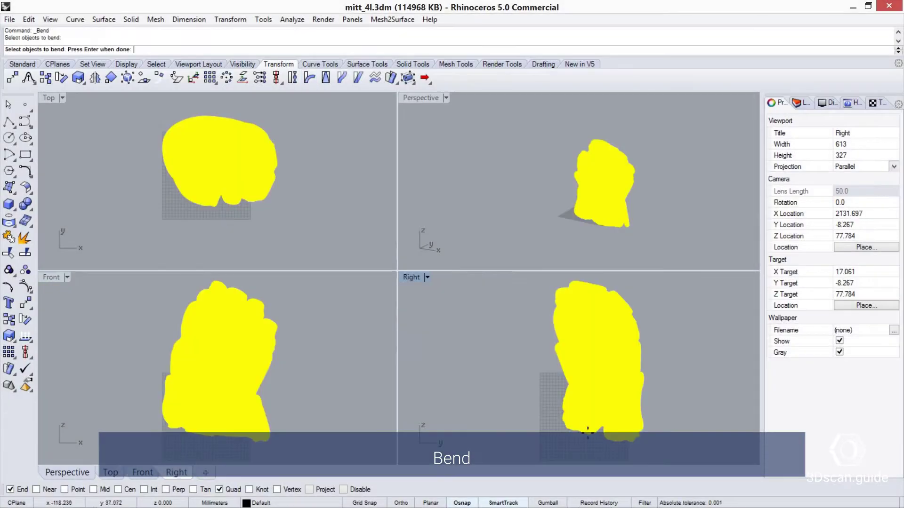
{"action": "left_click", "coordinate": [593, 284]}
{"action": "left_click", "coordinate": [543, 302]}
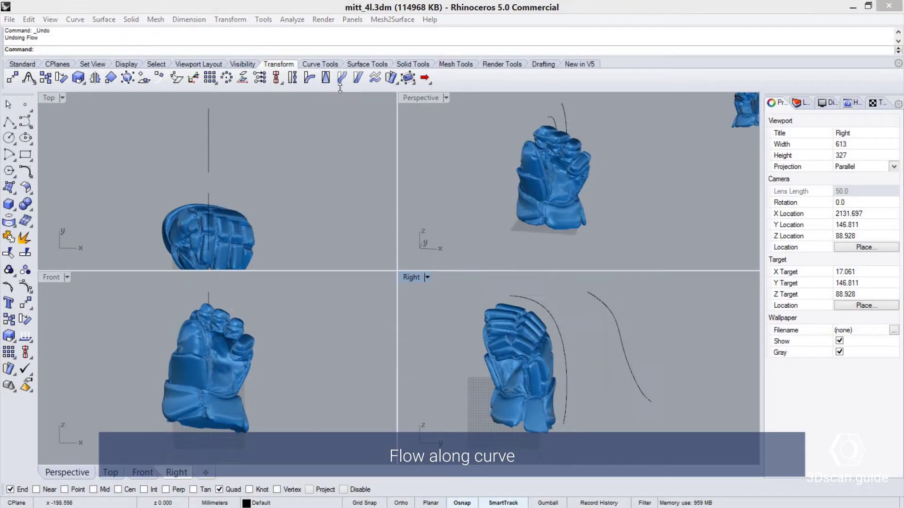
{"action": "left_click", "coordinate": [523, 322]}
{"action": "left_click", "coordinate": [604, 301]}
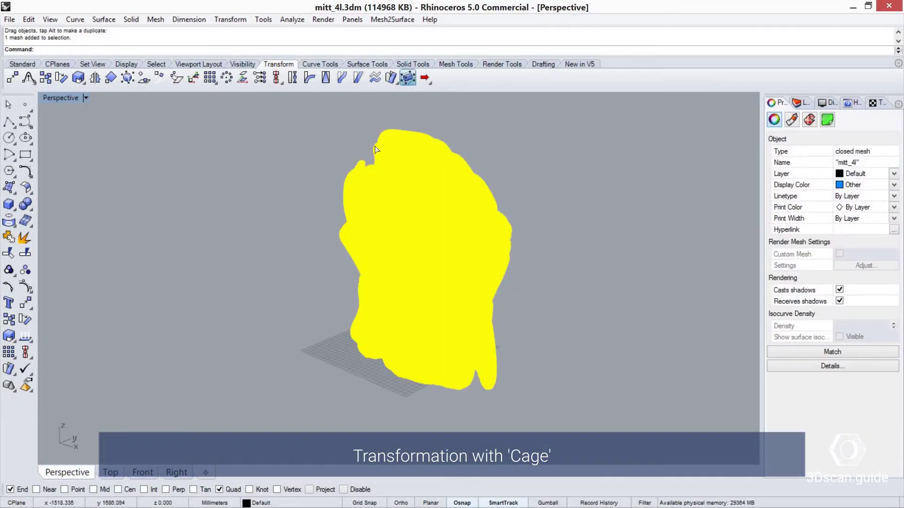
Step: Wrap the glove in a bounding-box control cage with default point counts, showing its points
{"action": "left_click", "coordinate": [144, 78]}
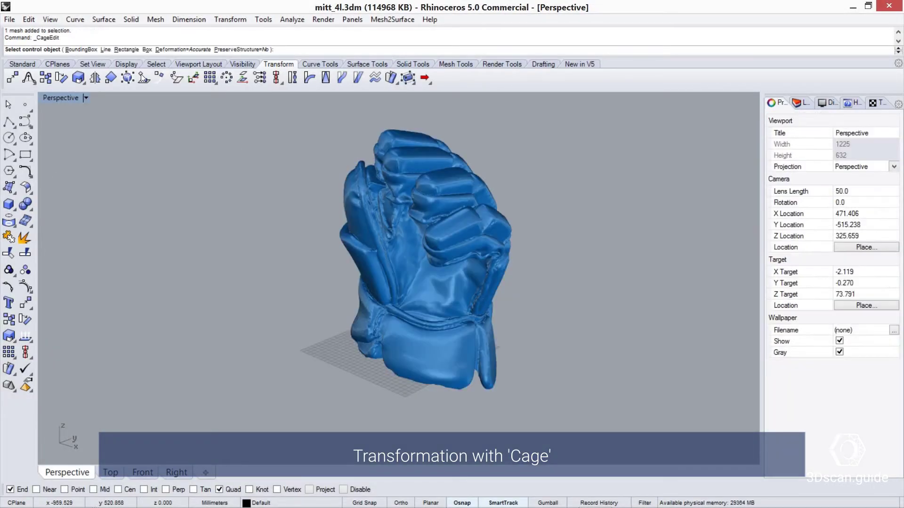
{"action": "left_click", "coordinate": [147, 50]}
{"action": "left_click", "coordinate": [270, 335]}
{"action": "left_click", "coordinate": [581, 357]}
{"action": "left_click", "coordinate": [535, 149]}
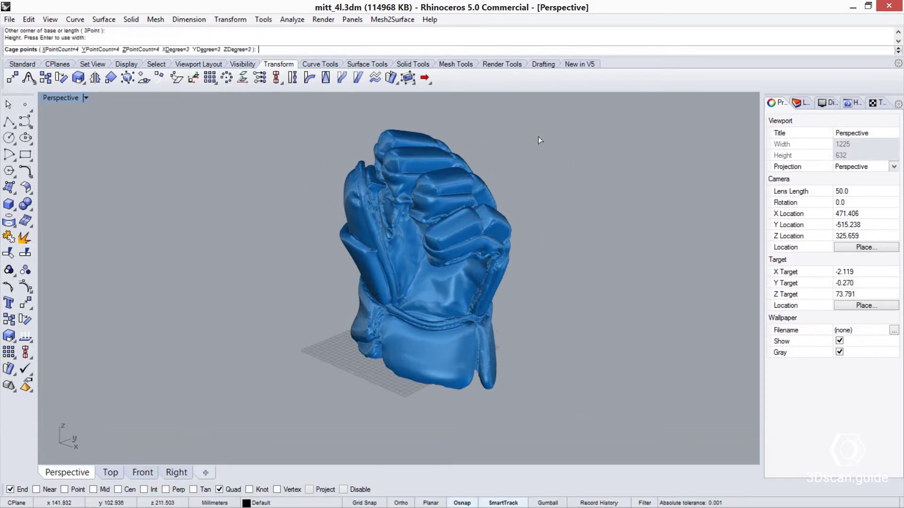
{"action": "key", "text": "Return"}
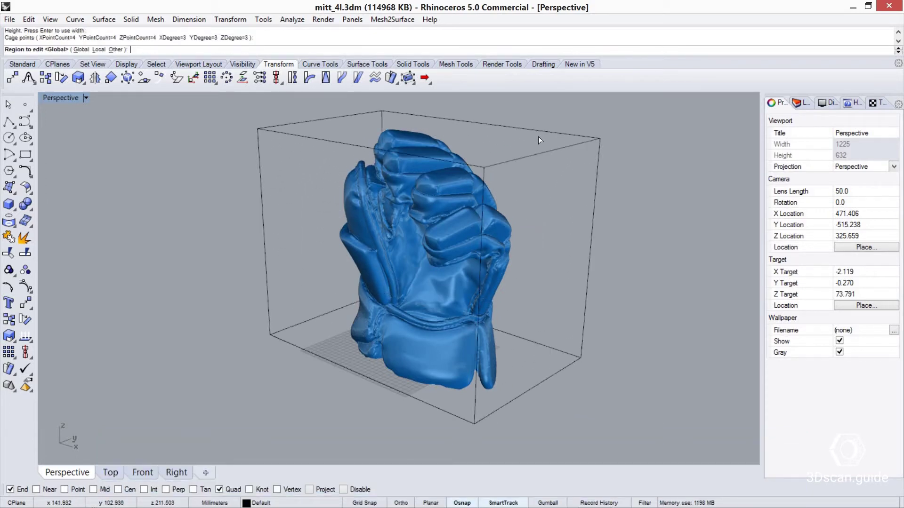
{"action": "key", "text": "Return"}
{"action": "double_click", "coordinate": [70, 99]}
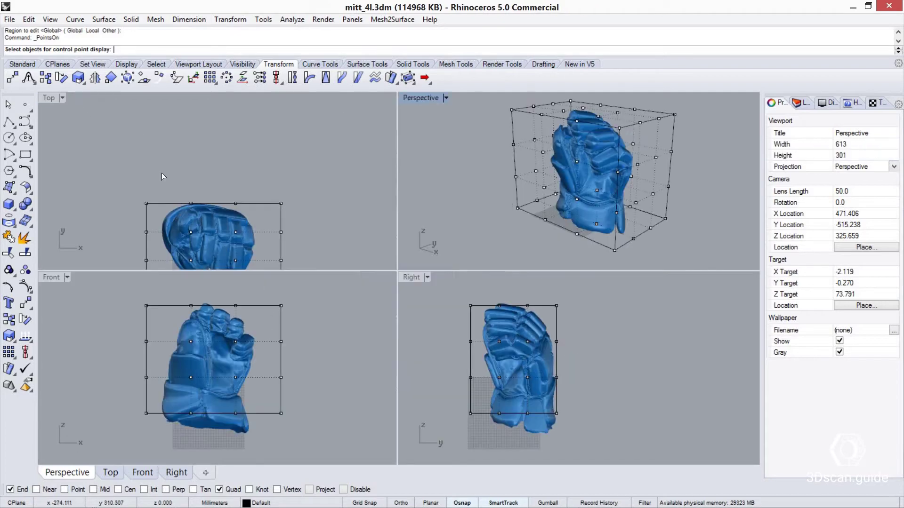
Step: Pull the cage's top-left points outward and push the middle-right points to warp the glove
{"action": "left_click_drag", "start_coordinate": [146, 306], "coordinate": [125, 341]}
{"action": "scroll", "coordinate": [143, 306], "scroll_direction": "up", "scroll_amount": 3}
{"action": "scroll", "coordinate": [125, 307], "scroll_direction": "up", "scroll_amount": 3}
{"action": "mouse_move", "coordinate": [171, 327]}
{"action": "left_mouse_down"}
{"action": "mouse_move", "coordinate": [142, 302]}
{"action": "mouse_move", "coordinate": [97, 312]}
{"action": "left_mouse_up"}
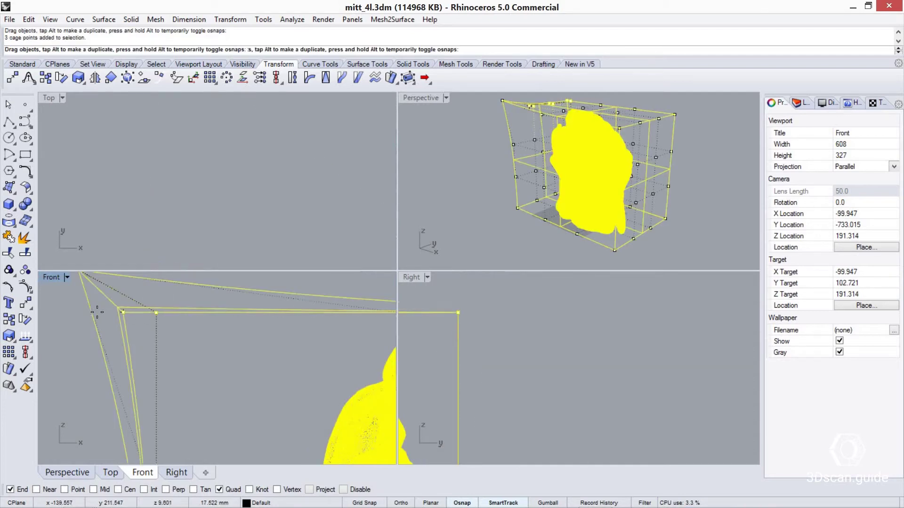
{"action": "left_click_drag", "start_coordinate": [213, 361], "coordinate": [236, 362]}
{"action": "key", "text": "ctrl+shift+e"}
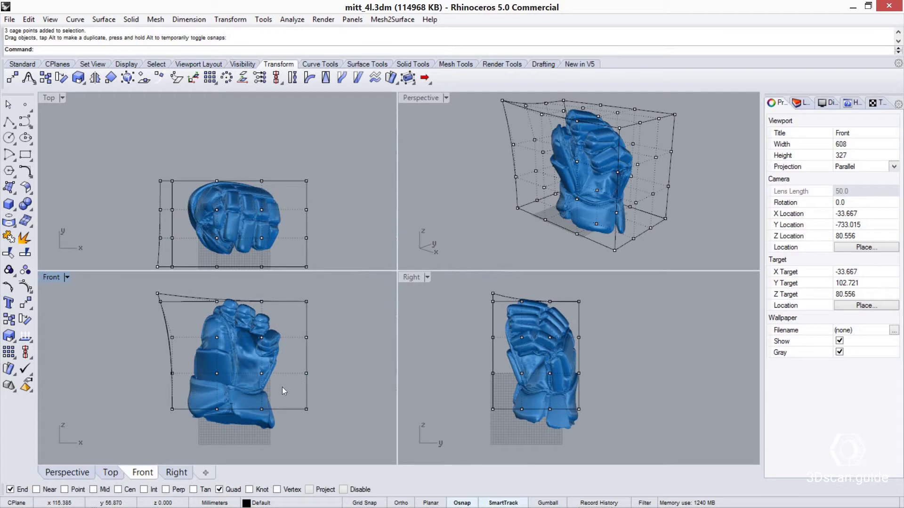
{"action": "left_click_drag", "start_coordinate": [246, 434], "coordinate": [313, 372]}
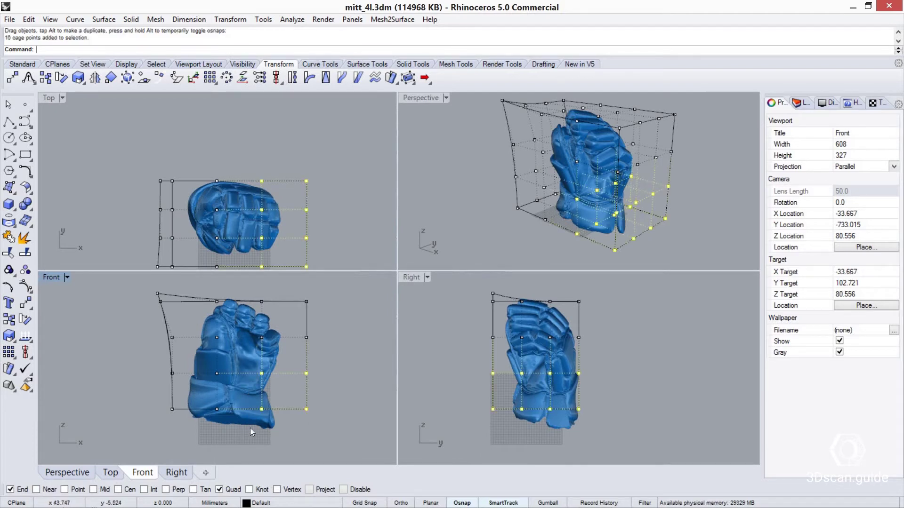
{"action": "left_click_drag", "start_coordinate": [250, 430], "coordinate": [339, 374], "text": "ctrl"}
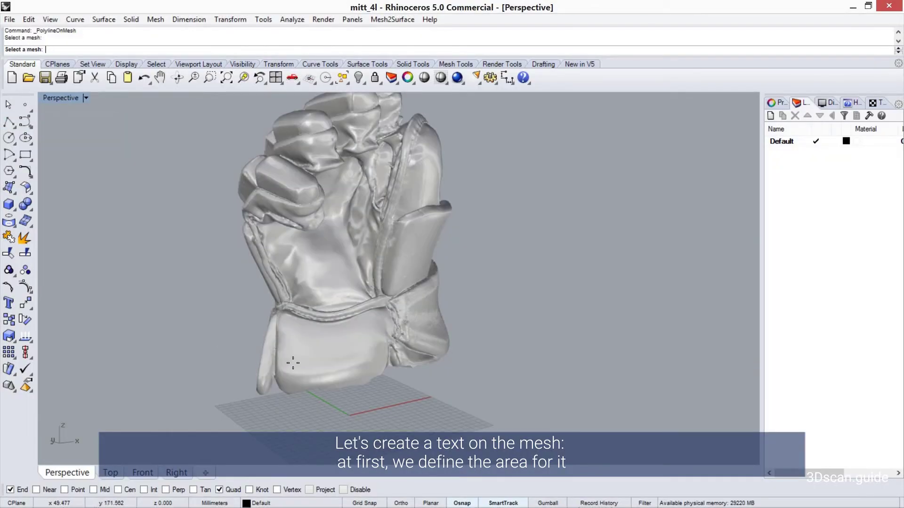
Step: Rebuild the cuff outline curves drawn on the glove mesh with 5 points and degree 3
{"action": "left_click", "coordinate": [293, 363]}
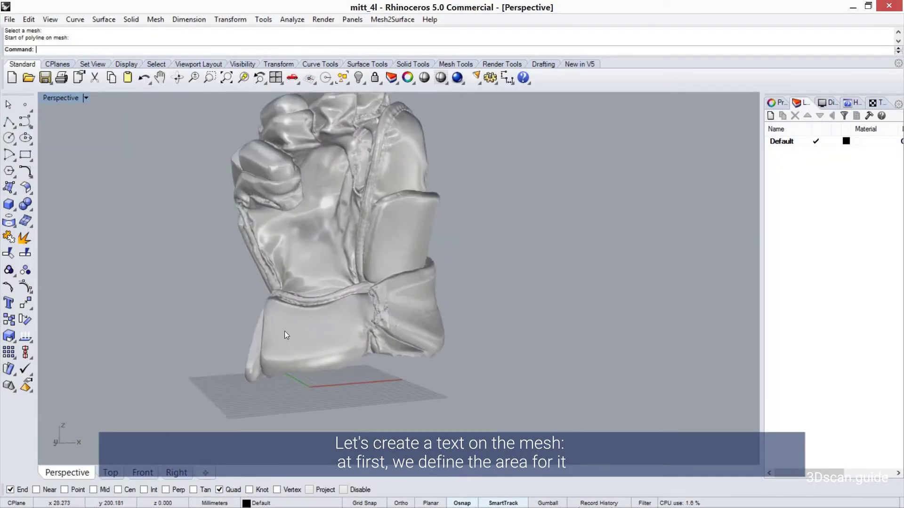
{"action": "key", "text": "Escape"}
{"action": "scroll", "coordinate": [283, 330], "scroll_direction": "up", "scroll_amount": 5}
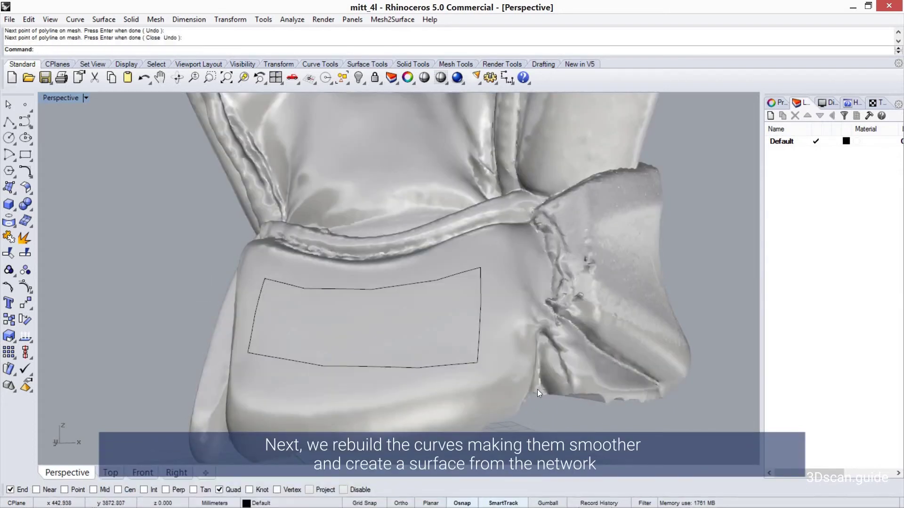
{"action": "type", "text": "build"}
{"action": "key", "text": "Return"}
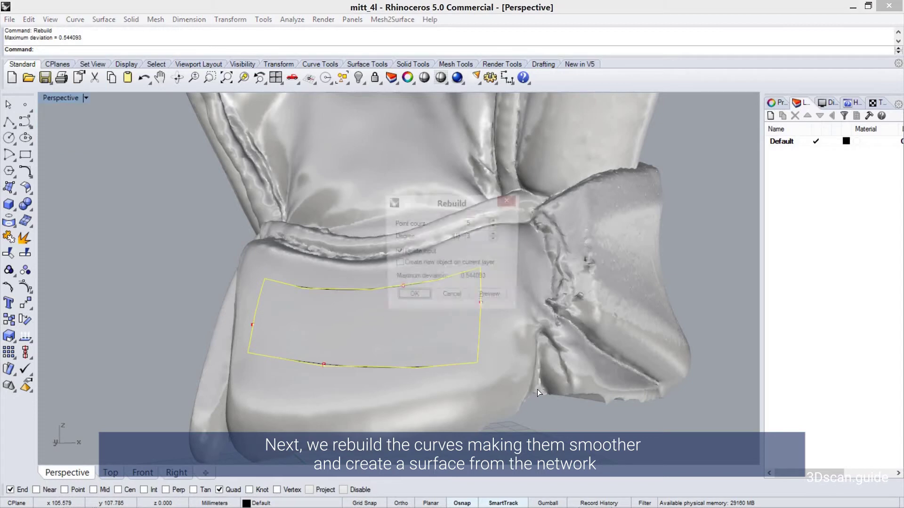
{"action": "left_click", "coordinate": [411, 300]}
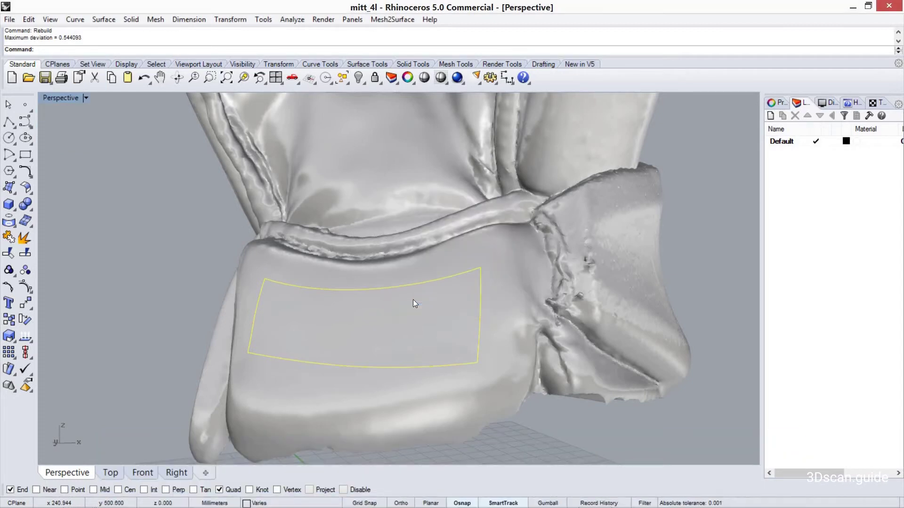
Step: Create a network surface patch from the rebuilt cuff outline curves
{"action": "left_click", "coordinate": [358, 66]}
{"action": "left_click", "coordinate": [27, 170]}
{"action": "left_click", "coordinate": [414, 334]}
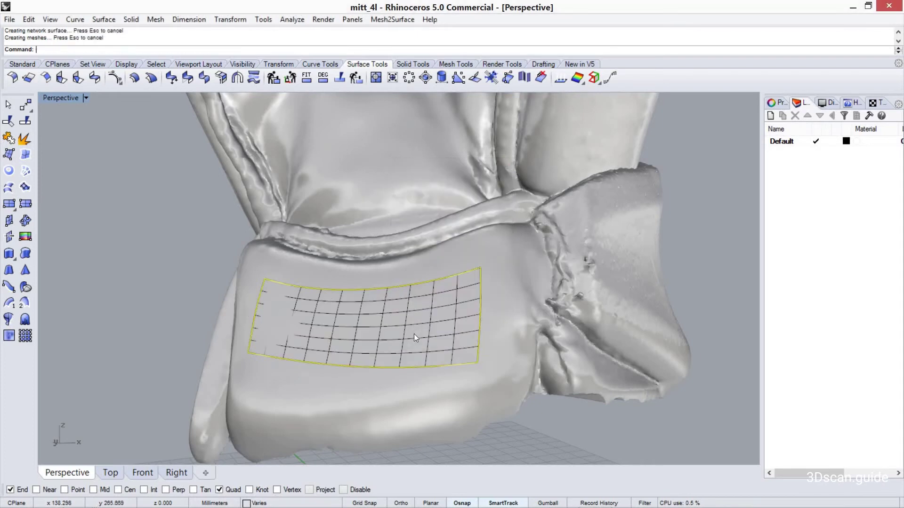
{"action": "left_click", "coordinate": [188, 233]}
{"action": "right_click_drag", "start_coordinate": [187, 234], "coordinate": [278, 204]}
Step: Hide the glove mesh to inspect the patch alone, then show it again
{"action": "left_click", "coordinate": [23, 64]}
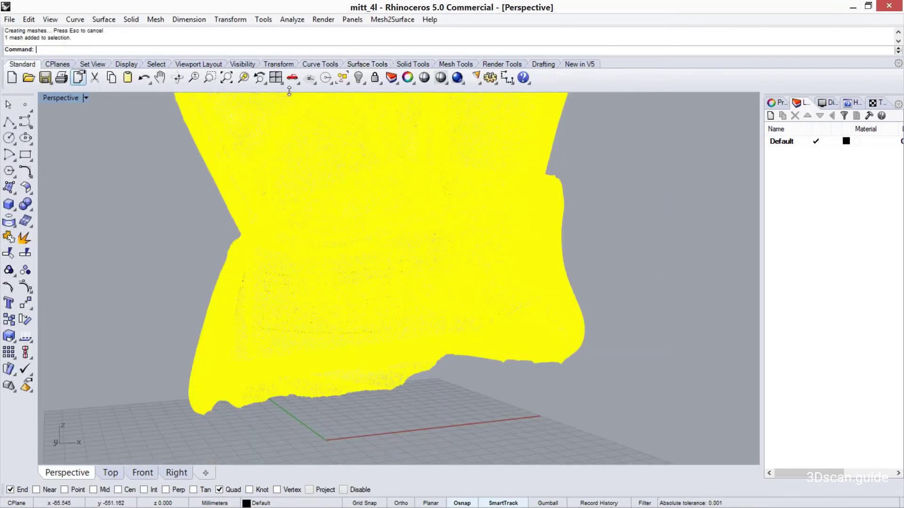
{"action": "key", "text": "ctrl+h"}
{"action": "right_click_drag", "start_coordinate": [187, 281], "coordinate": [119, 288]}
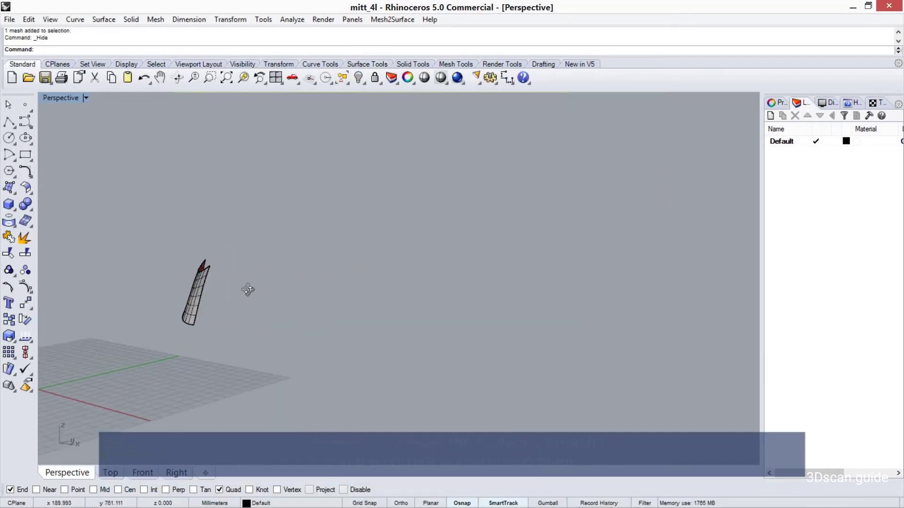
{"action": "left_click", "coordinate": [363, 84]}
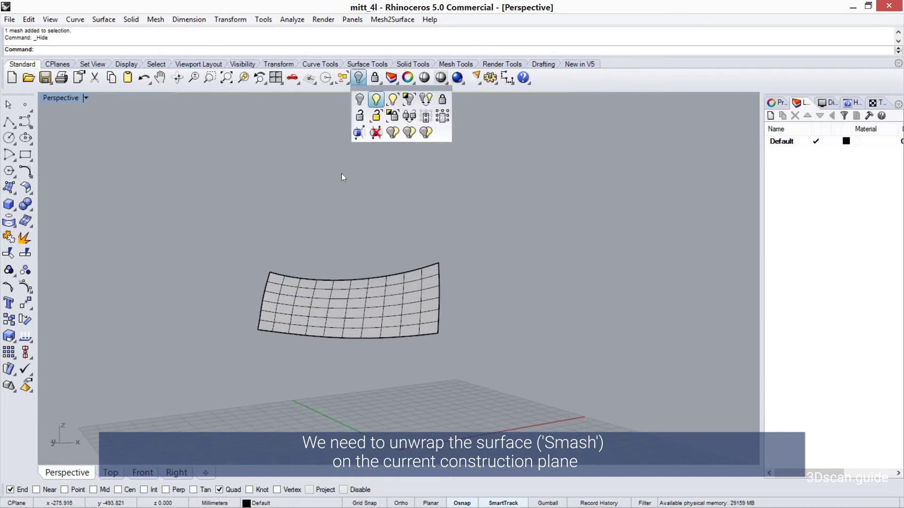
{"action": "right_click", "coordinate": [363, 100]}
Step: Choose the cuff patch surface as the one to smash flat
{"action": "left_click", "coordinate": [367, 65]}
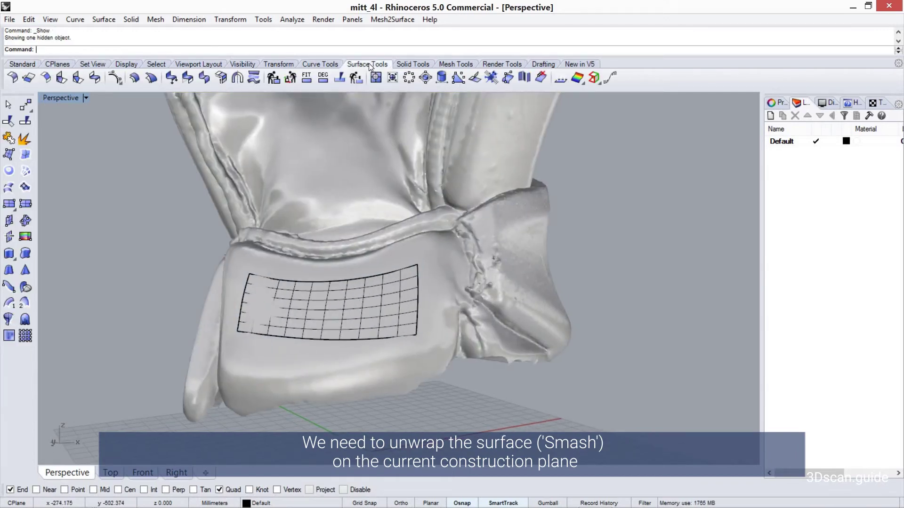
{"action": "left_click", "coordinate": [492, 79]}
{"action": "left_click", "coordinate": [318, 304]}
Step: Flatten the cuff patch onto the construction plane and move the glove mesh aside
{"action": "key", "text": "Return"}
{"action": "key", "text": "Return"}
{"action": "right_click_drag", "start_coordinate": [164, 263], "coordinate": [163, 188]}
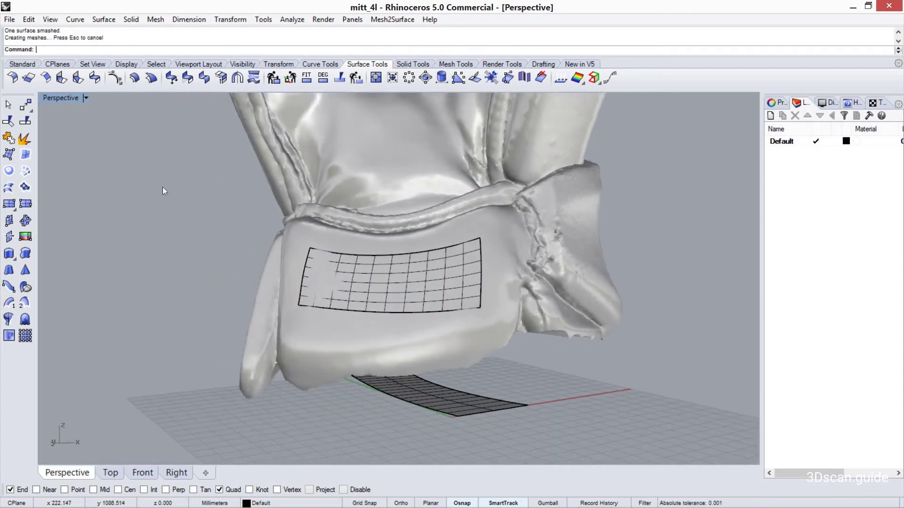
{"action": "scroll", "coordinate": [245, 208], "scroll_direction": "down", "scroll_amount": 3}
{"action": "left_click", "coordinate": [245, 207]}
{"action": "left_click_drag", "start_coordinate": [275, 157], "coordinate": [515, 146]}
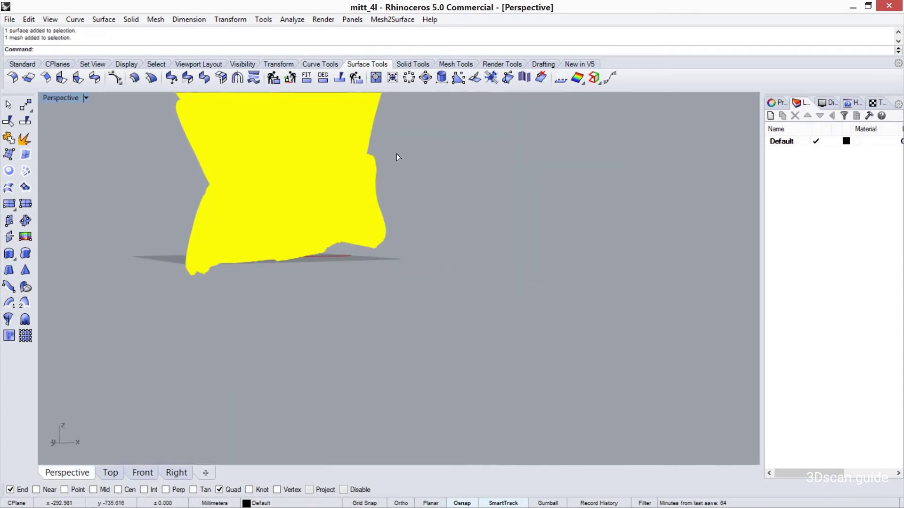
Step: Delete the four leftover outline curves
{"action": "left_click_drag", "start_coordinate": [157, 163], "coordinate": [312, 229]}
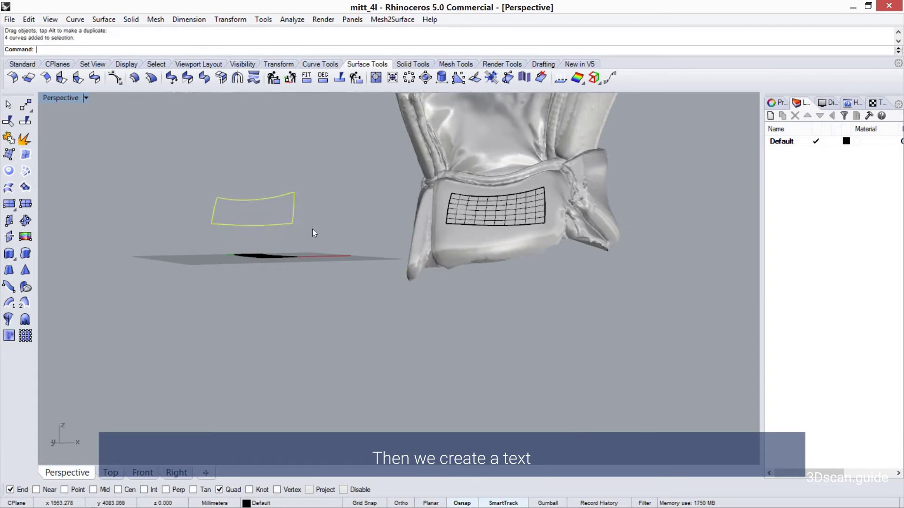
{"action": "key", "text": "Delete"}
{"action": "right_click_drag", "start_coordinate": [312, 229], "coordinate": [298, 366]}
{"action": "scroll", "coordinate": [292, 365], "scroll_direction": "up", "scroll_amount": 3}
{"action": "scroll", "coordinate": [287, 364], "scroll_direction": "up", "scroll_amount": 2}
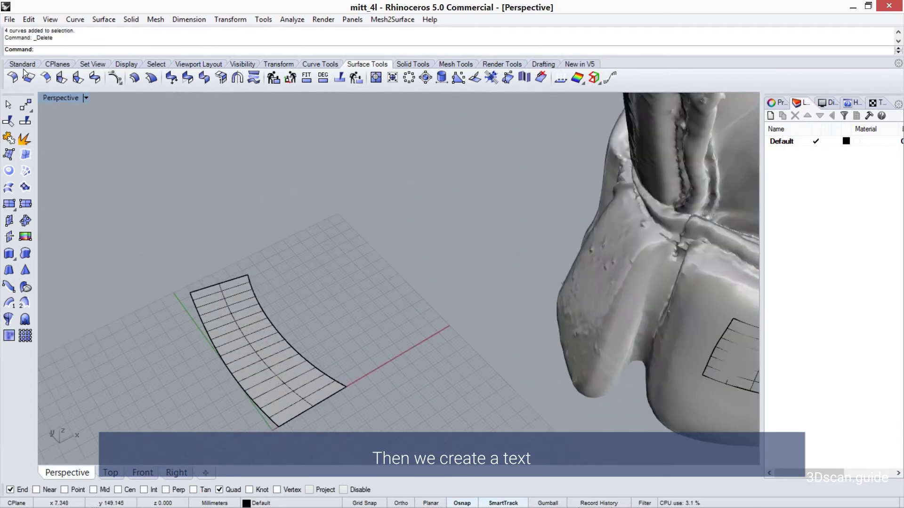
Step: Place solid text '3Dscan.guide', 7 mm high and 3 mm thick, beside the flattened patch
{"action": "left_click", "coordinate": [22, 64]}
{"action": "left_click", "coordinate": [9, 304]}
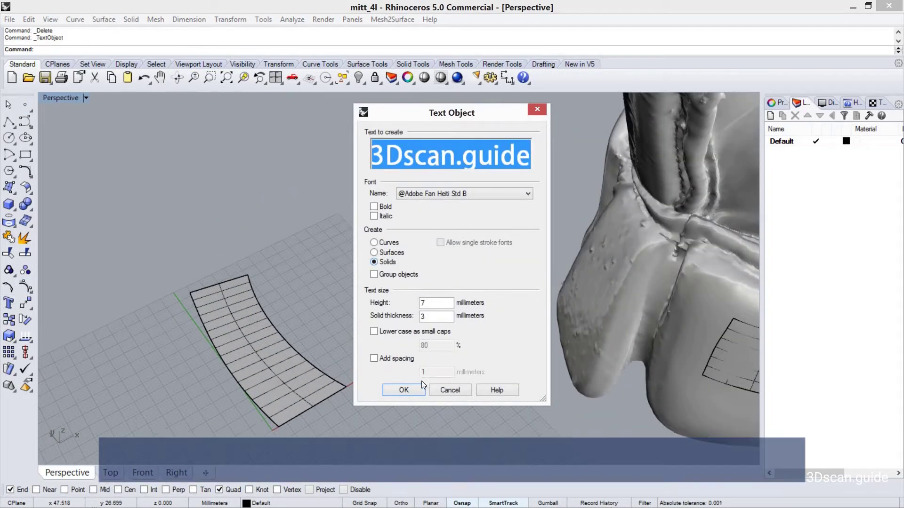
{"action": "left_click", "coordinate": [405, 395]}
{"action": "left_click", "coordinate": [363, 253]}
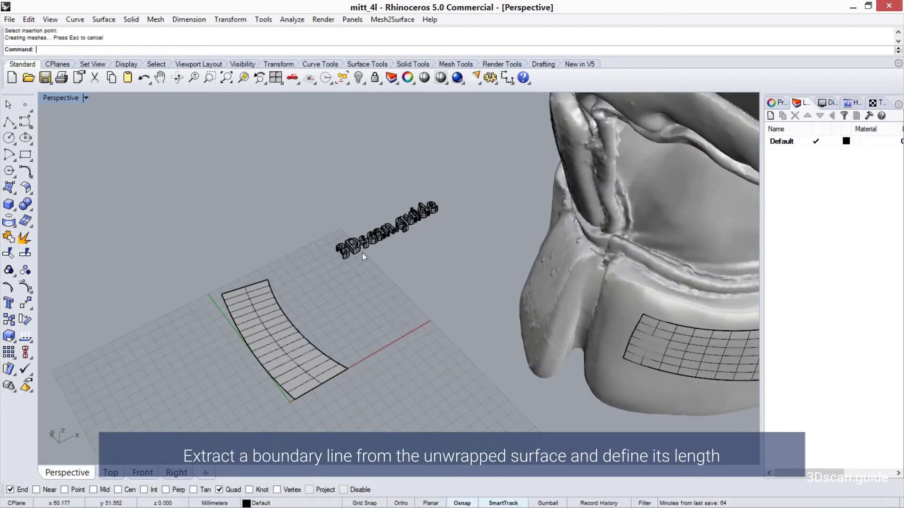
{"action": "right_click_drag", "start_coordinate": [363, 252], "coordinate": [369, 290]}
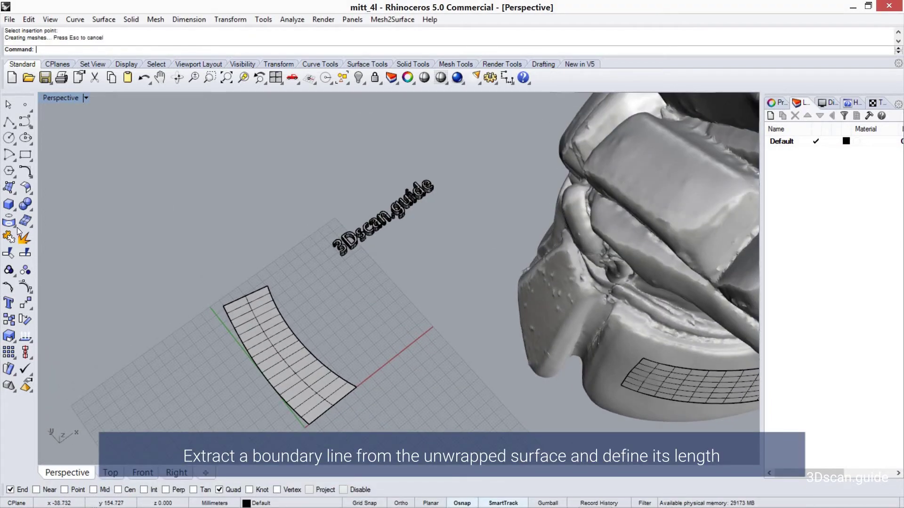
Step: Duplicate the flattened patch's left edge as a curve
{"action": "left_click", "coordinate": [17, 229]}
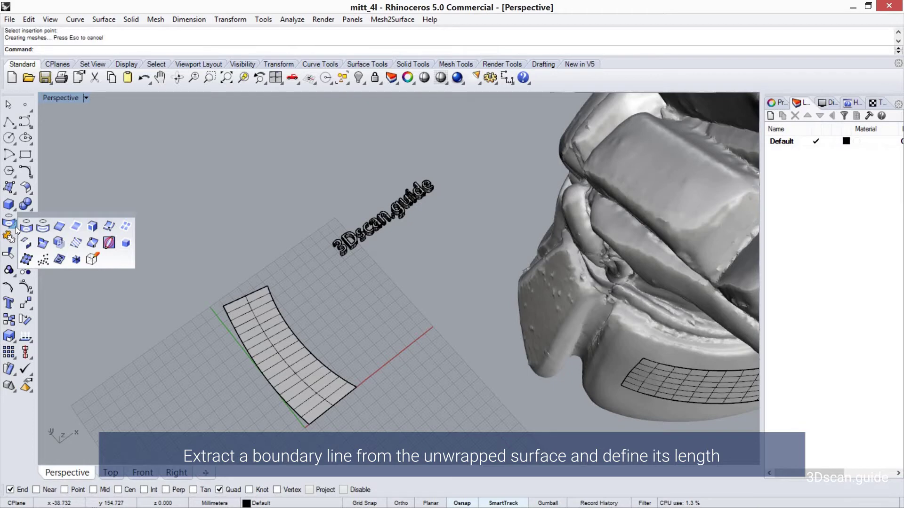
{"action": "left_click", "coordinate": [109, 243]}
{"action": "left_click", "coordinate": [230, 317]}
{"action": "right_click", "coordinate": [264, 301]}
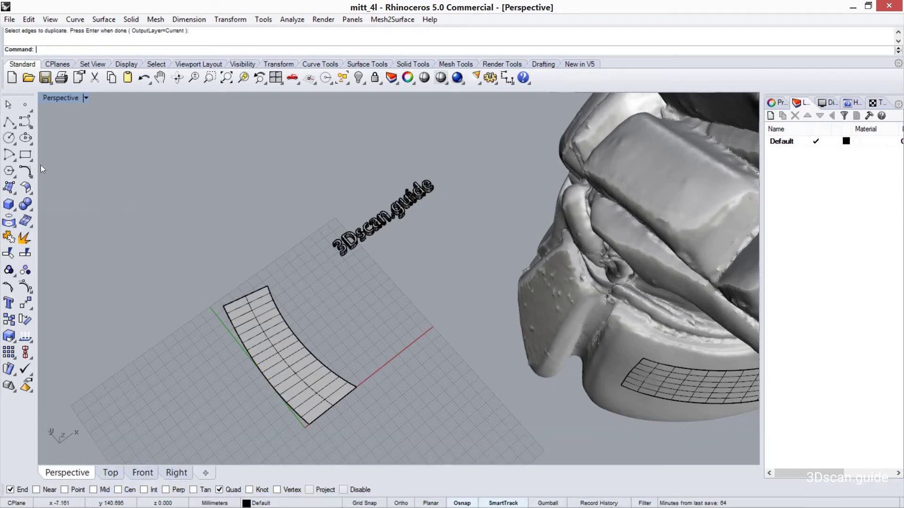
Step: Measure the length of the duplicated edge curve
{"action": "left_click", "coordinate": [224, 312]}
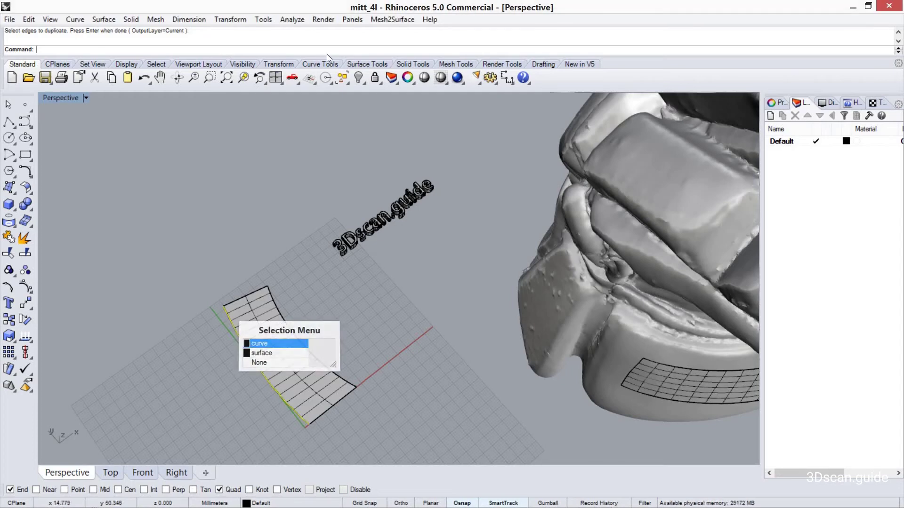
{"action": "left_click", "coordinate": [263, 360]}
{"action": "left_click", "coordinate": [292, 19]}
{"action": "left_click", "coordinate": [312, 94]}
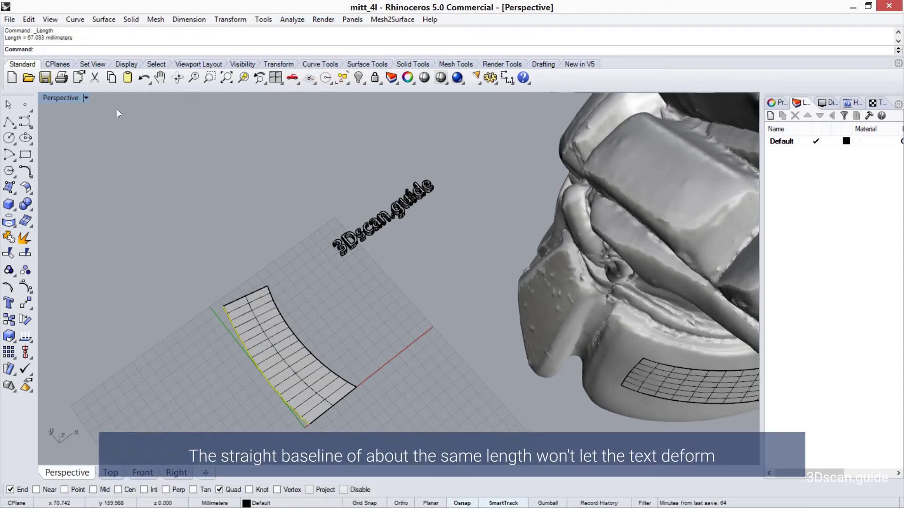
Step: Draw a straight baseline just beneath the 3Dscan.guide lettering
{"action": "left_click", "coordinate": [12, 124]}
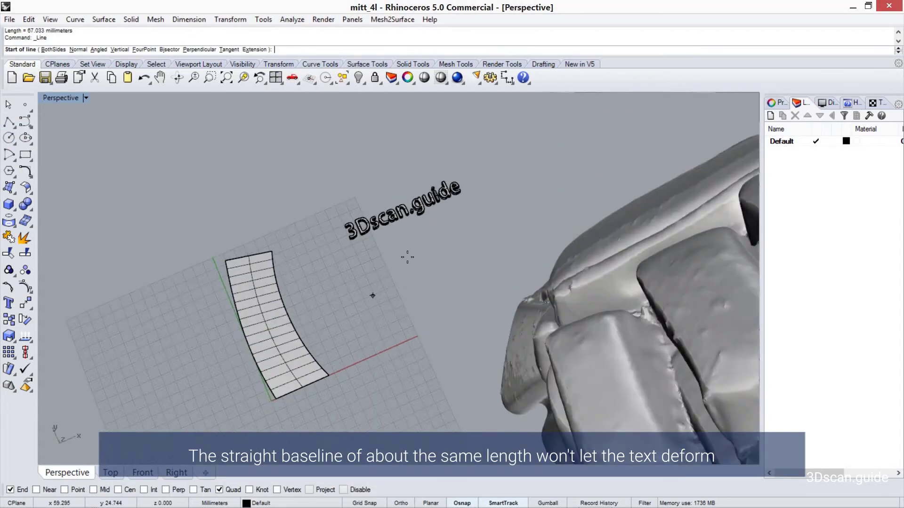
{"action": "scroll", "coordinate": [400, 264], "scroll_direction": "up", "scroll_amount": 5}
{"action": "right_click_drag", "start_coordinate": [417, 246], "coordinate": [341, 197]}
{"action": "left_click", "coordinate": [233, 190]}
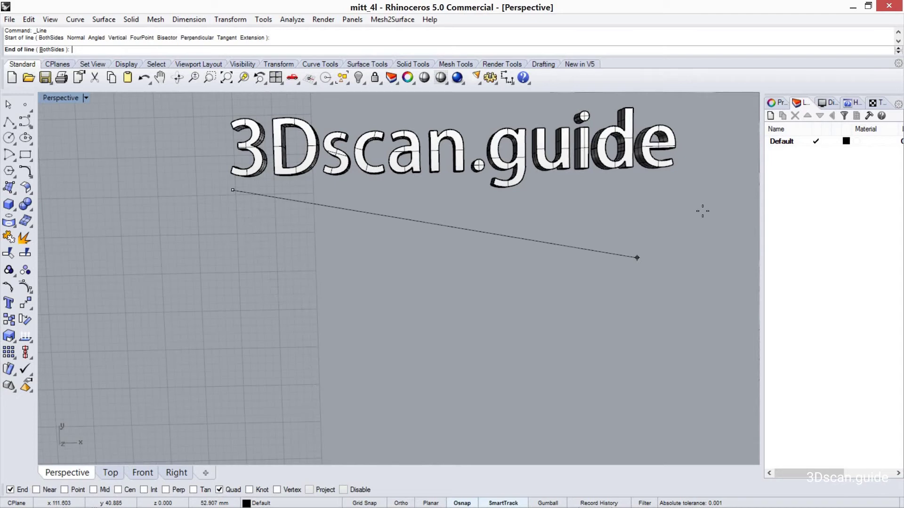
{"action": "scroll", "coordinate": [751, 196], "scroll_direction": "down", "scroll_amount": 2}
{"action": "left_click", "coordinate": [754, 195]}
{"action": "left_click_drag", "start_coordinate": [705, 184], "coordinate": [673, 251]}
{"action": "mouse_move", "coordinate": [527, 305]}
{"action": "right_mouse_down"}
{"action": "mouse_move", "coordinate": [556, 259]}
{"action": "mouse_move", "coordinate": [544, 207]}
{"action": "right_mouse_up"}
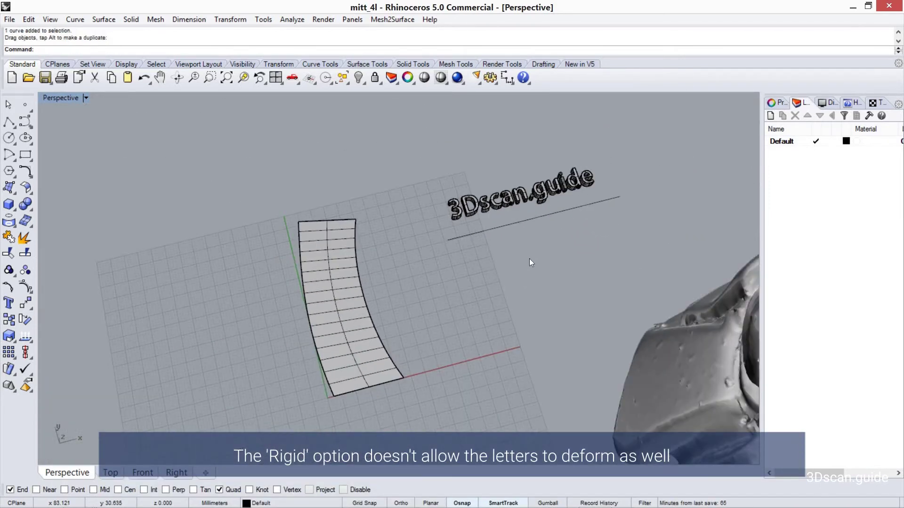
{"action": "right_click_drag", "start_coordinate": [529, 259], "coordinate": [639, 254]}
Step: Flow the 3Dscan.guide letters from the straight baseline onto the patch's edge curve
{"action": "left_click_drag", "start_coordinate": [446, 195], "coordinate": [640, 254]}
{"action": "left_click", "coordinate": [278, 65]}
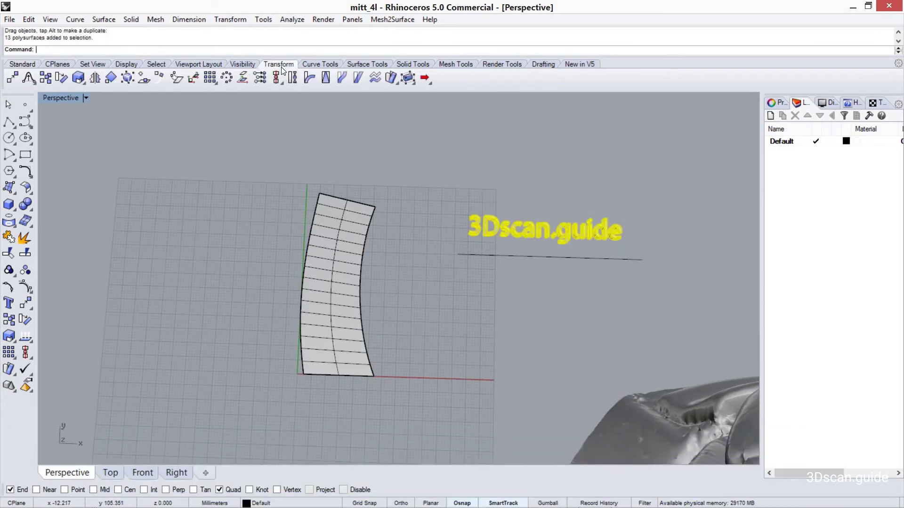
{"action": "left_click", "coordinate": [343, 76]}
{"action": "left_click", "coordinate": [481, 254]}
{"action": "left_click", "coordinate": [315, 204]}
{"action": "left_click", "coordinate": [347, 236]}
Step: Delete the original flat lettering
{"action": "left_click_drag", "start_coordinate": [436, 179], "coordinate": [646, 281]}
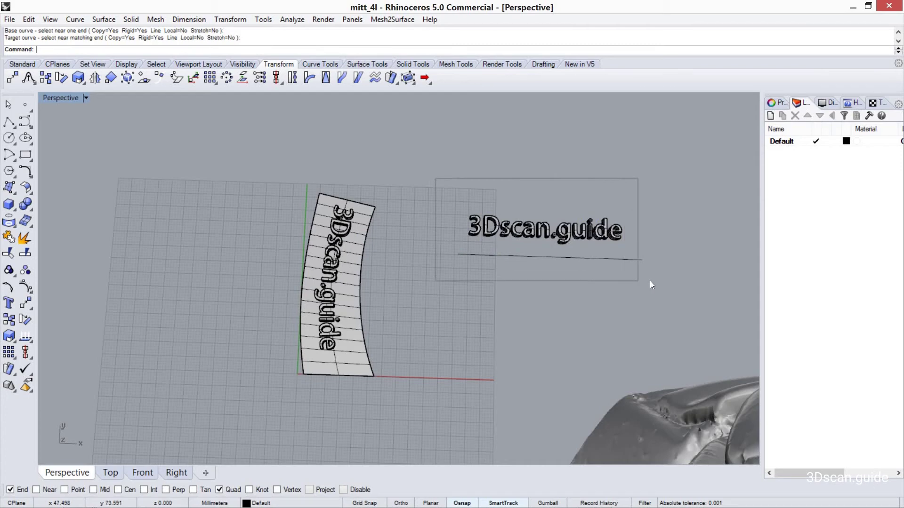
{"action": "key", "text": "Delete"}
{"action": "right_click_drag", "start_coordinate": [561, 296], "coordinate": [586, 264]}
{"action": "scroll", "coordinate": [541, 250], "scroll_direction": "up", "scroll_amount": 3}
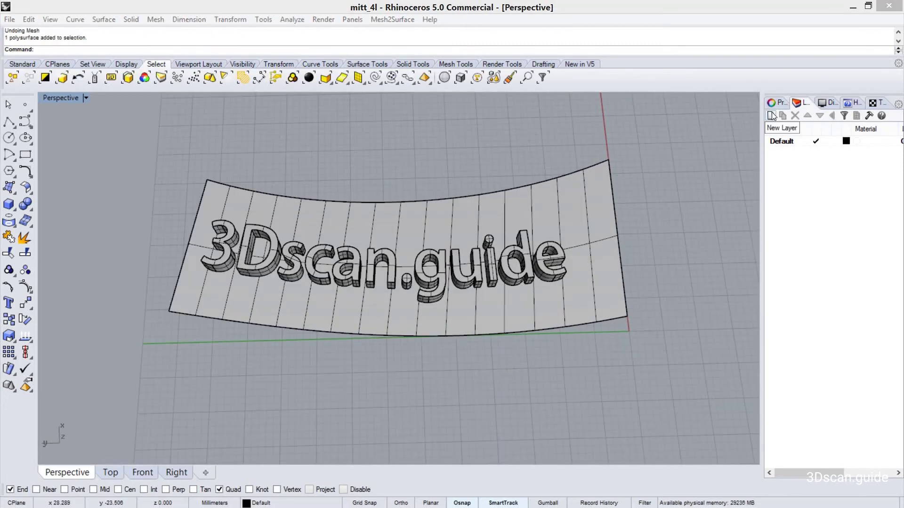
Step: Add a new layer named txt
{"action": "left_click", "coordinate": [770, 116]}
{"action": "type", "text": "te"}
{"action": "type", "text": "t"}
{"action": "key", "text": "Return"}
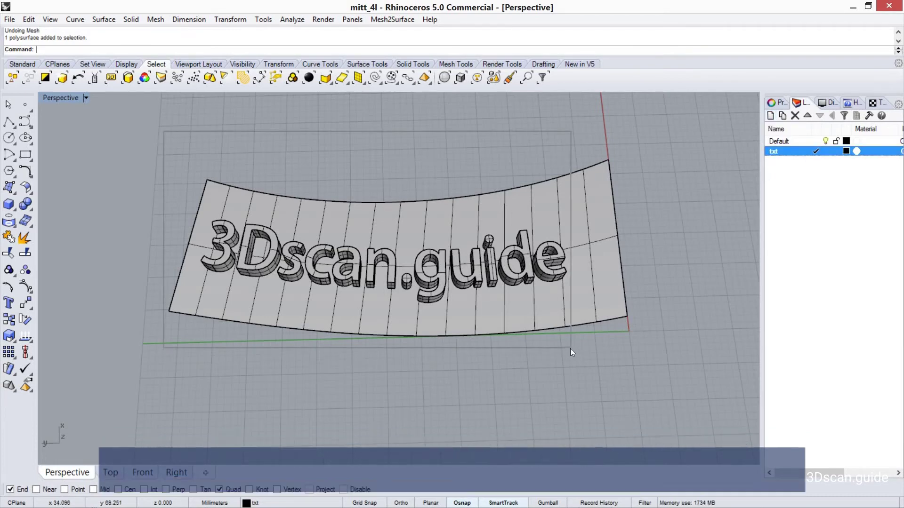
Step: Convert the lettering to a mesh and delete the solid letters
{"action": "left_click", "coordinate": [23, 225]}
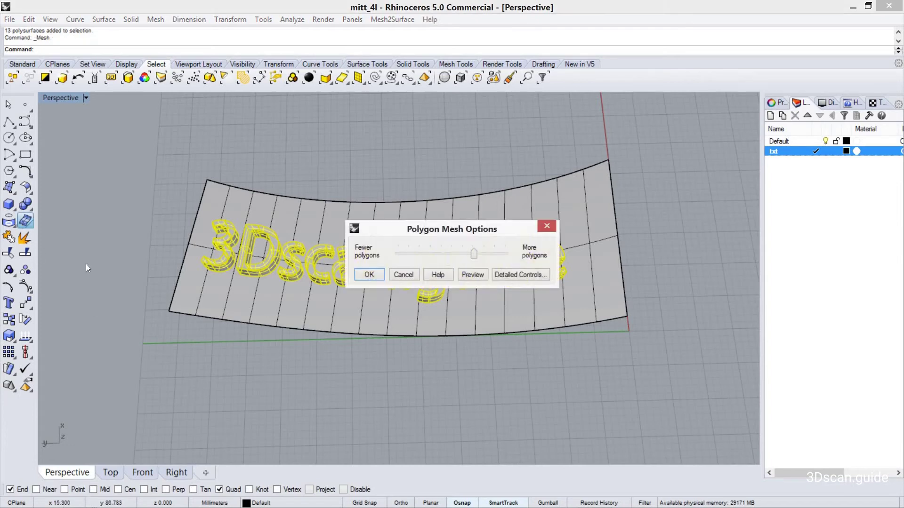
{"action": "left_click", "coordinate": [367, 272]}
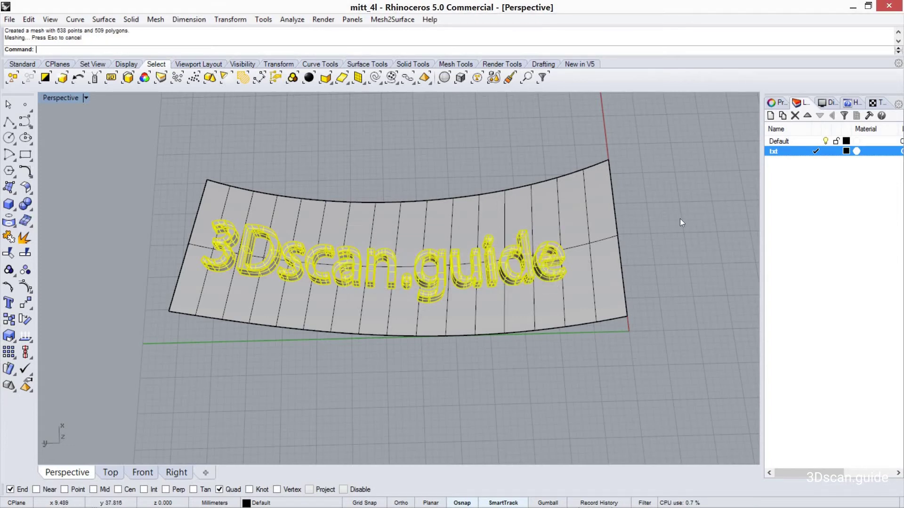
{"action": "left_click", "coordinate": [816, 141]}
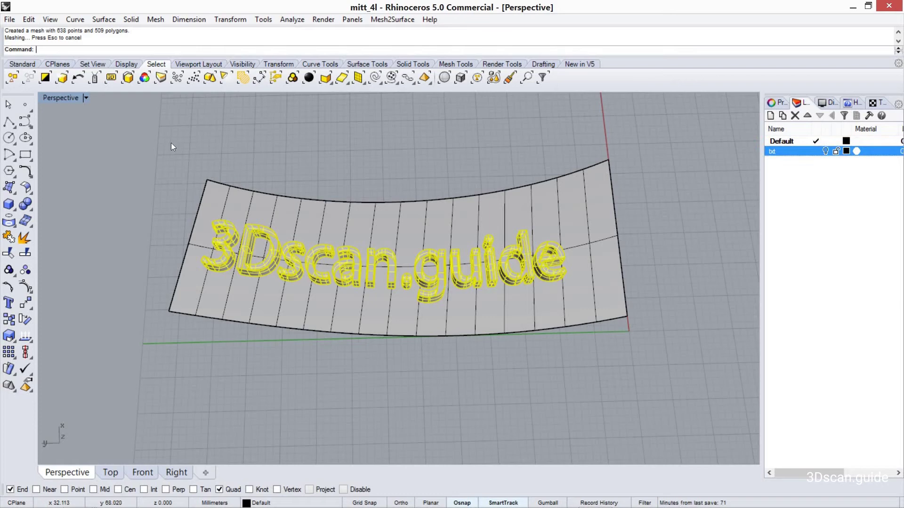
{"action": "key", "text": "Delete"}
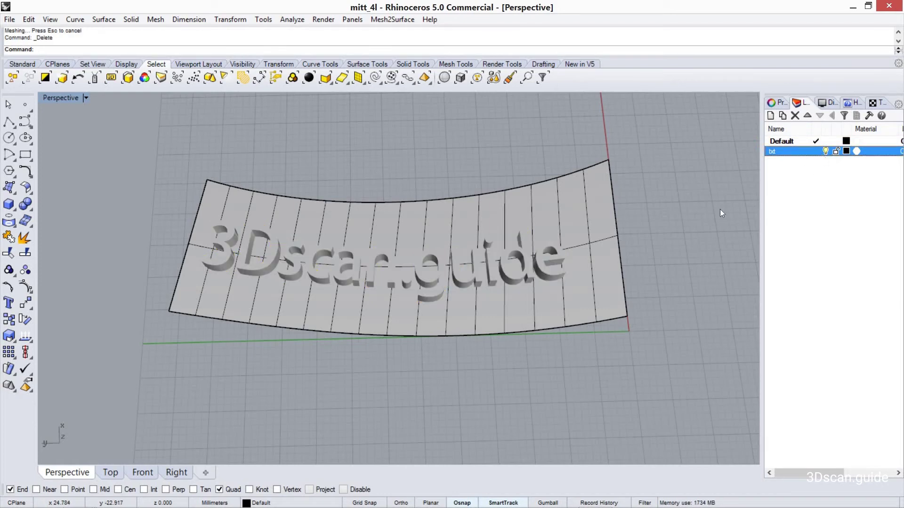
Step: Drag the mesh letters down in the Front view until they cut into the patch
{"action": "scroll", "coordinate": [316, 198], "scroll_direction": "up", "scroll_amount": 3}
{"action": "right_click_drag", "start_coordinate": [316, 198], "coordinate": [381, 345]}
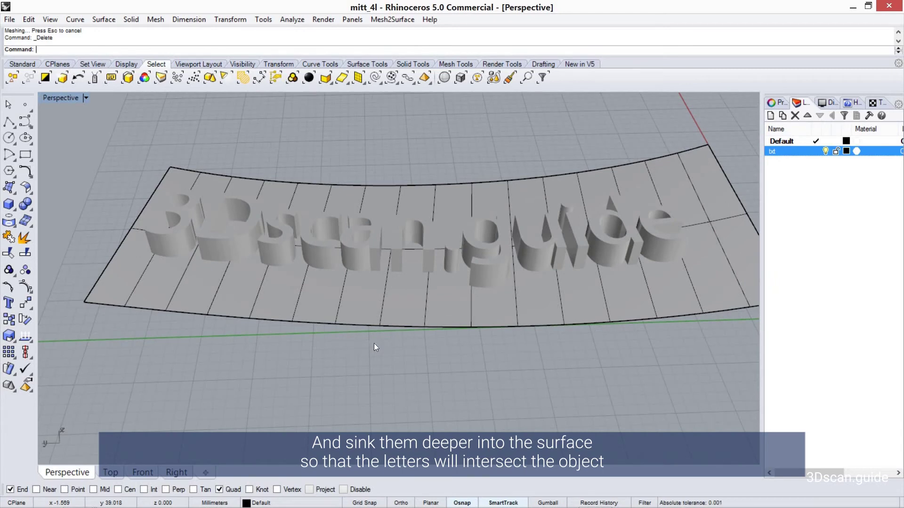
{"action": "double_click", "coordinate": [65, 97]}
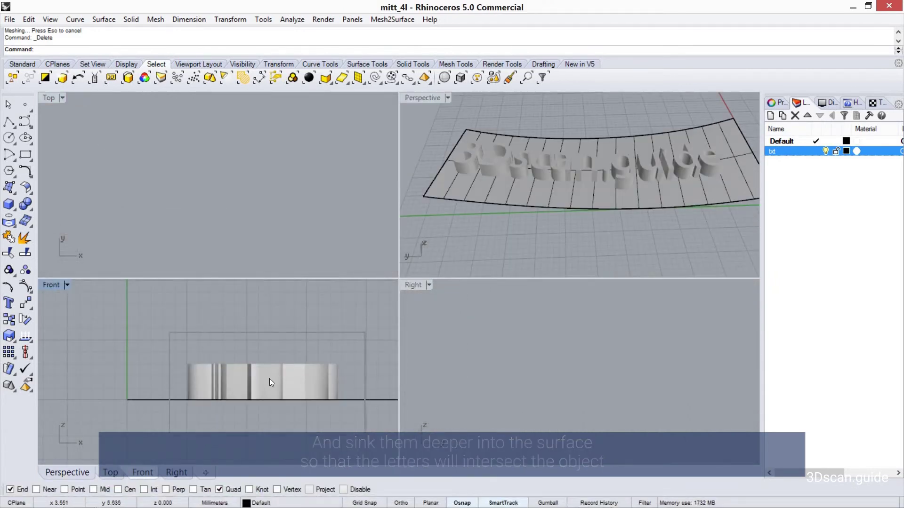
{"action": "mouse_move", "coordinate": [268, 379]}
{"action": "left_mouse_down"}
{"action": "mouse_move", "coordinate": [272, 372]}
{"action": "mouse_move", "coordinate": [272, 382]}
{"action": "left_mouse_up"}
{"action": "left_click", "coordinate": [425, 109]}
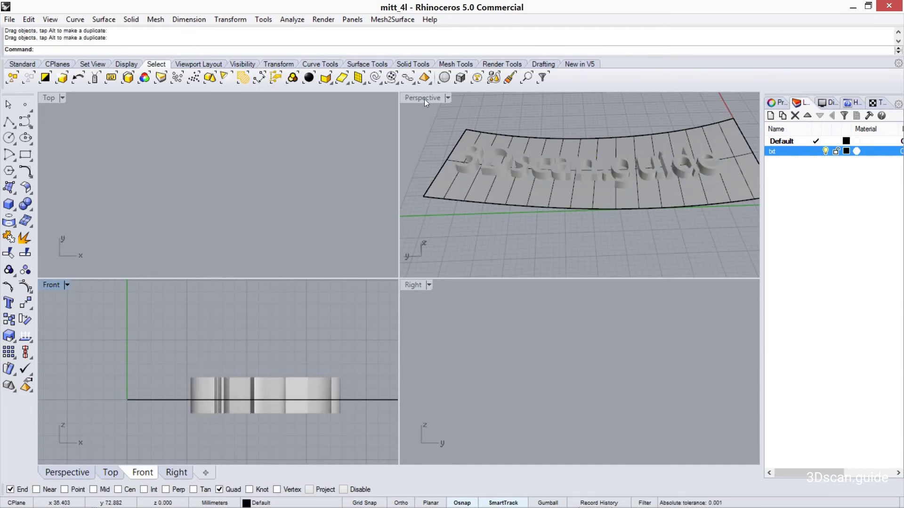
{"action": "left_click", "coordinate": [86, 98]}
{"action": "mouse_move", "coordinate": [524, 177]}
{"action": "right_mouse_down"}
{"action": "mouse_move", "coordinate": [553, 191]}
{"action": "mouse_move", "coordinate": [338, 406]}
{"action": "right_mouse_up"}
Step: Flow the 3Dscan.guide mesh lettering from the flat patch onto the cuff patch
{"action": "left_click", "coordinate": [279, 64]}
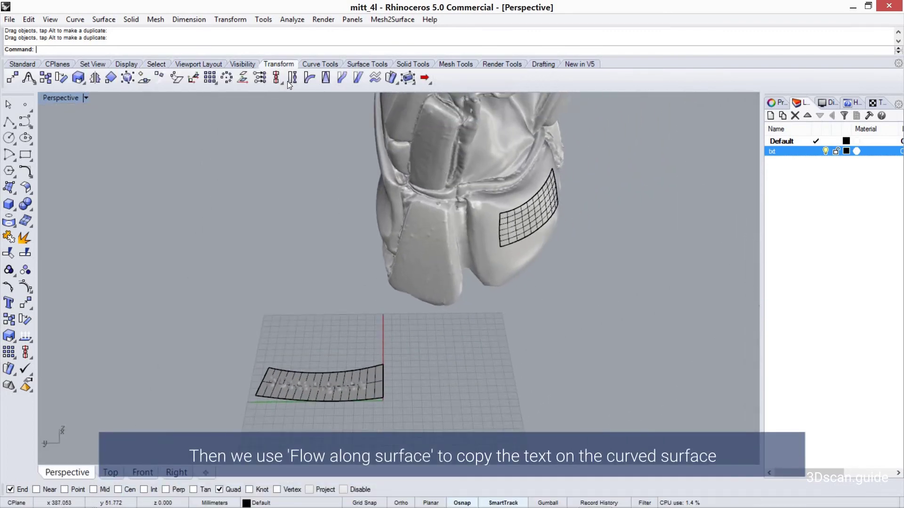
{"action": "left_click", "coordinate": [393, 81]}
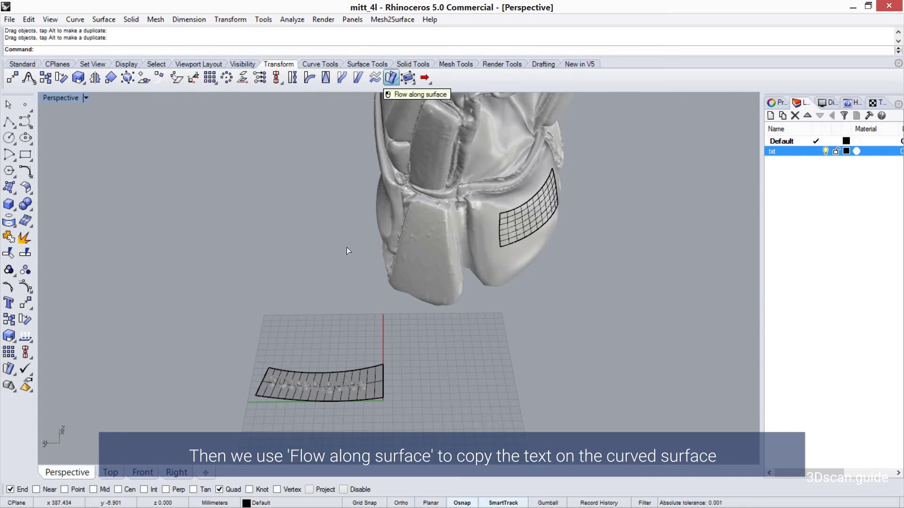
{"action": "left_click_drag", "start_coordinate": [368, 413], "coordinate": [371, 412]}
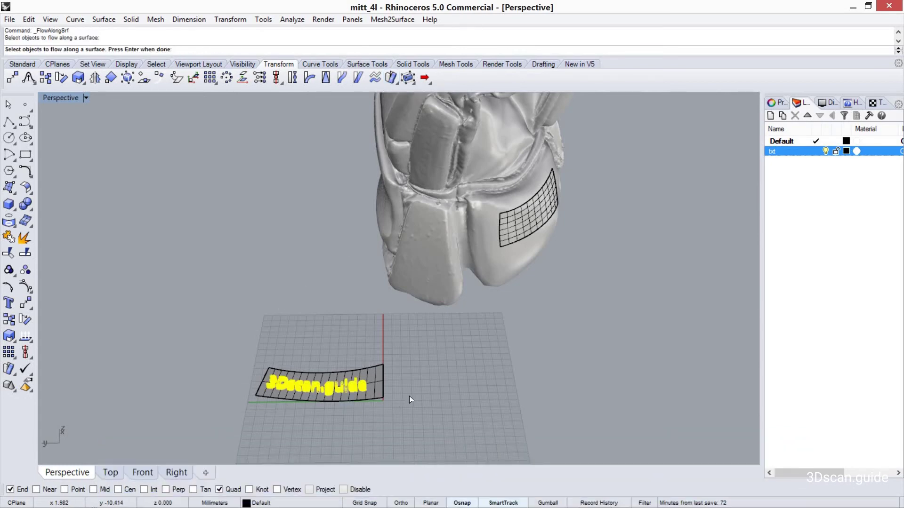
{"action": "key", "text": "Return"}
{"action": "left_click", "coordinate": [256, 396]}
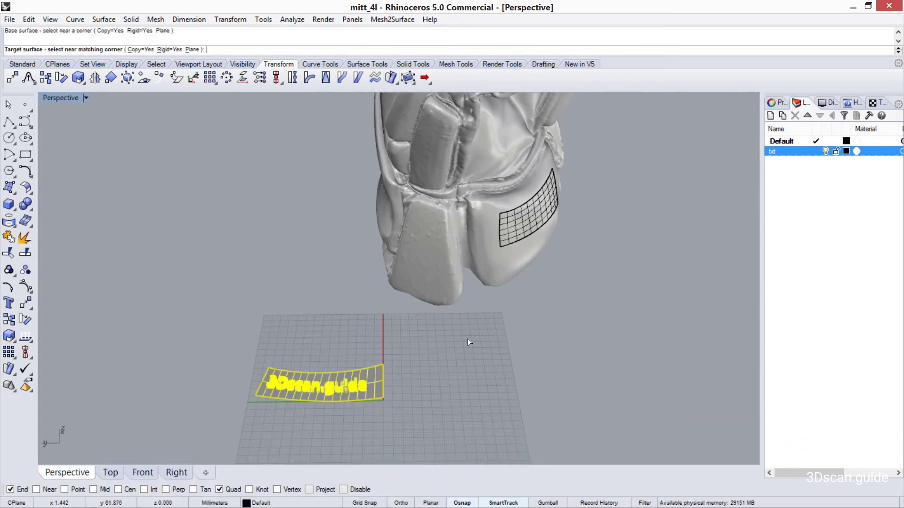
{"action": "left_click", "coordinate": [502, 246]}
{"action": "right_click_drag", "start_coordinate": [418, 305], "coordinate": [312, 358]}
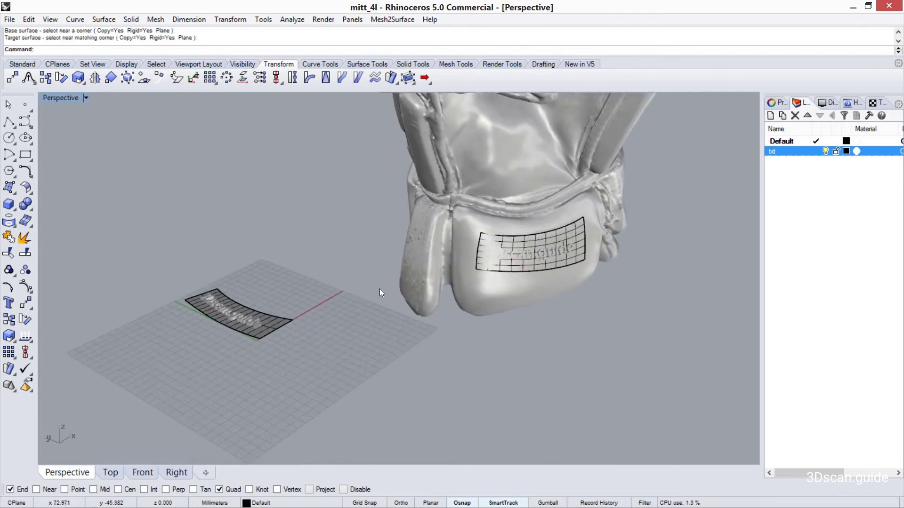
Step: Delete the leftover flat lettering and the helper patch over the cuff
{"action": "left_click_drag", "start_coordinate": [312, 358], "coordinate": [151, 251]}
{"action": "key", "text": "Delete"}
{"action": "scroll", "coordinate": [423, 249], "scroll_direction": "up", "scroll_amount": 3}
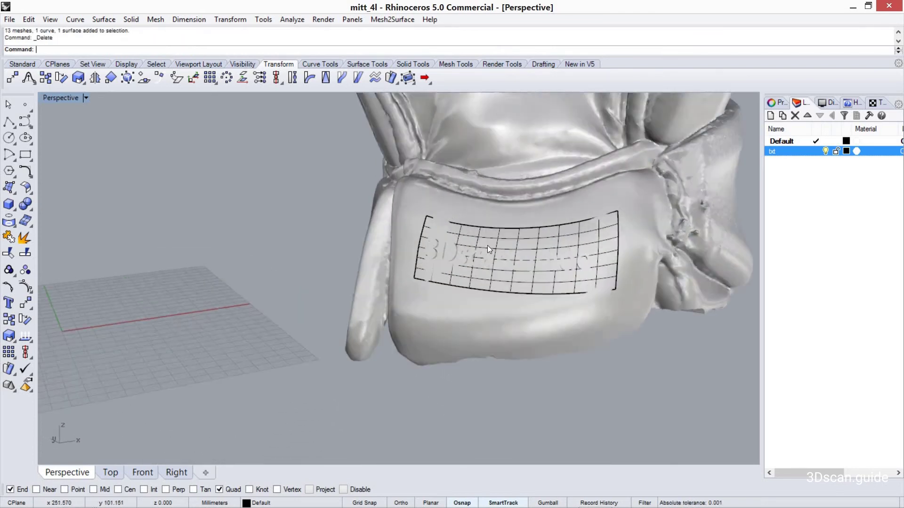
{"action": "scroll", "coordinate": [423, 250], "scroll_direction": "up", "scroll_amount": 3}
{"action": "left_click", "coordinate": [423, 250]}
{"action": "left_click", "coordinate": [454, 276]}
{"action": "key", "text": "Delete"}
Step: Boolean-union the glove mesh and all lettering meshes into one mesh
{"action": "mouse_move", "coordinate": [453, 276]}
{"action": "right_mouse_down"}
{"action": "mouse_move", "coordinate": [405, 274]}
{"action": "mouse_move", "coordinate": [429, 207]}
{"action": "right_mouse_up"}
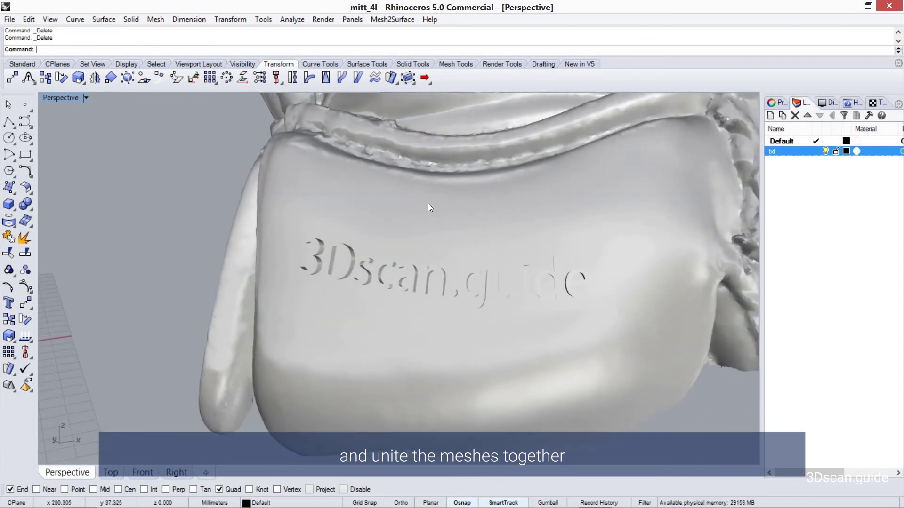
{"action": "left_click", "coordinate": [468, 65]}
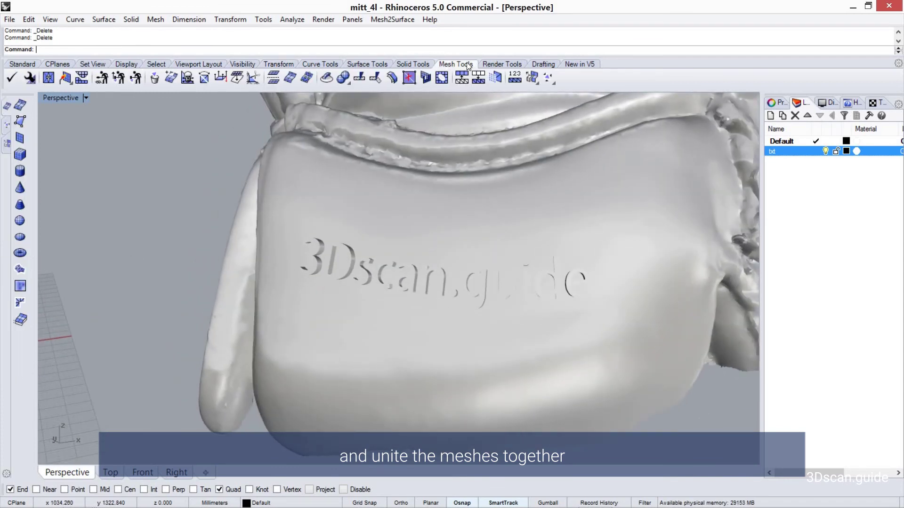
{"action": "left_click", "coordinate": [343, 77]}
{"action": "left_click_drag", "start_coordinate": [478, 267], "coordinate": [424, 307]}
{"action": "key", "text": "Return"}
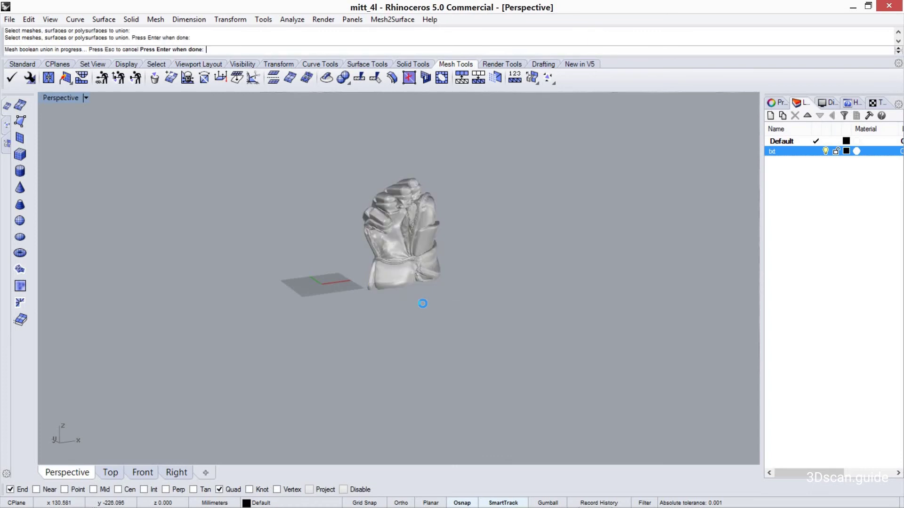
Step: Set the Perspective view to Rendered display and restore the four-viewport layout
{"action": "left_click", "coordinate": [86, 97]}
{"action": "left_click", "coordinate": [83, 154]}
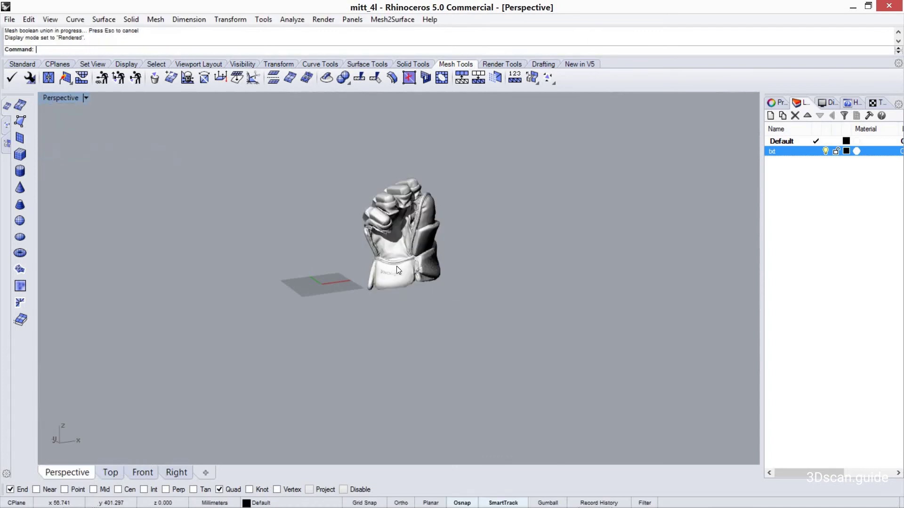
{"action": "scroll", "coordinate": [404, 267], "scroll_direction": "up", "scroll_amount": 3}
{"action": "scroll", "coordinate": [453, 258], "scroll_direction": "up", "scroll_amount": 4}
{"action": "scroll", "coordinate": [454, 258], "scroll_direction": "up", "scroll_amount": 3}
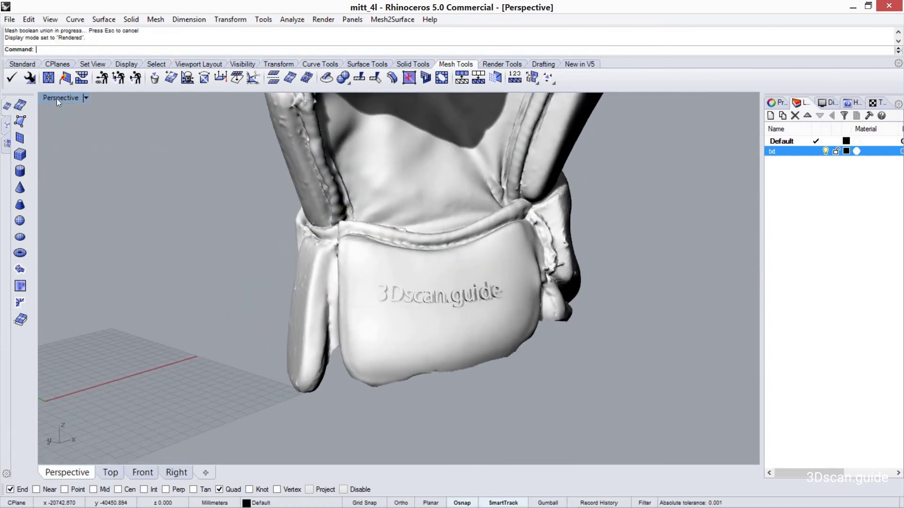
{"action": "double_click", "coordinate": [58, 98]}
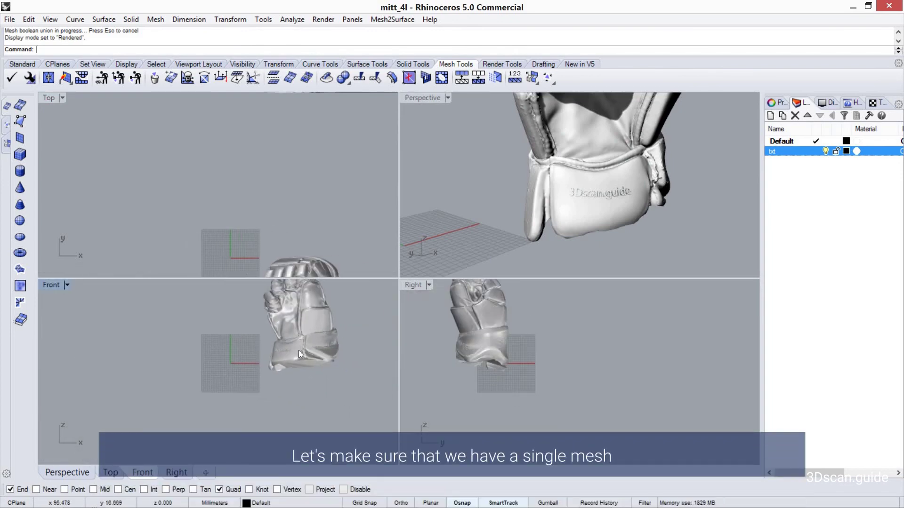
Step: Draw a five-point interpolated curve across the cuff in the Front view
{"action": "scroll", "coordinate": [300, 354], "scroll_direction": "up", "scroll_amount": 5}
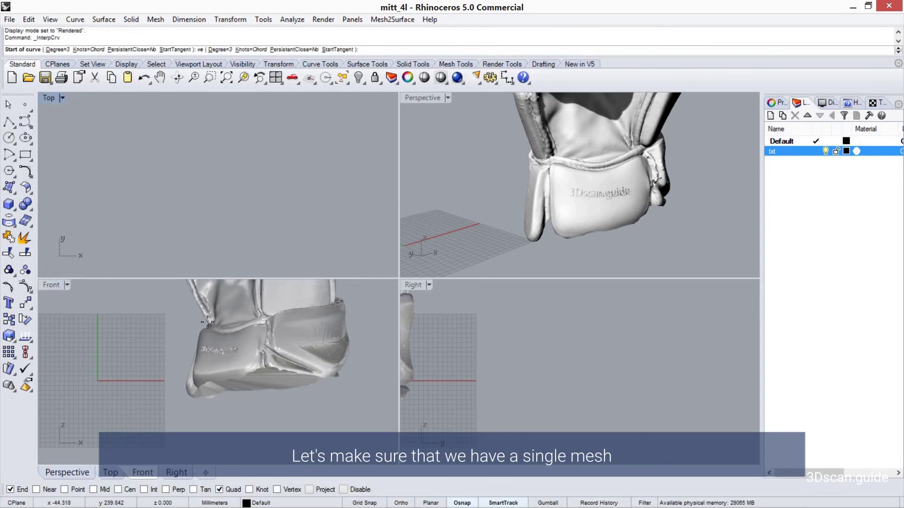
{"action": "left_click", "coordinate": [175, 346]}
{"action": "left_click", "coordinate": [244, 358]}
{"action": "left_click", "coordinate": [318, 349]}
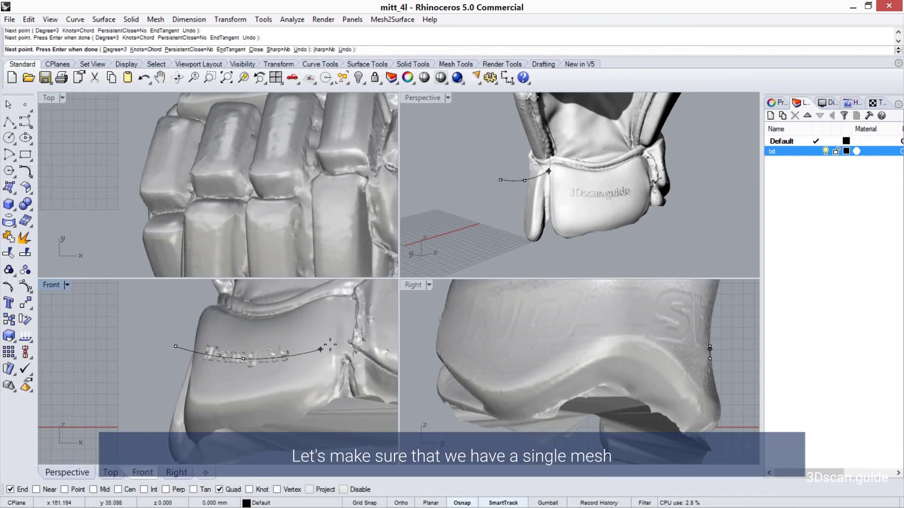
{"action": "scroll", "coordinate": [320, 348], "scroll_direction": "down", "scroll_amount": 3}
{"action": "scroll", "coordinate": [320, 348], "scroll_direction": "down", "scroll_amount": 3}
{"action": "left_click", "coordinate": [350, 344]}
{"action": "left_click", "coordinate": [379, 337]}
{"action": "key", "text": "Return"}
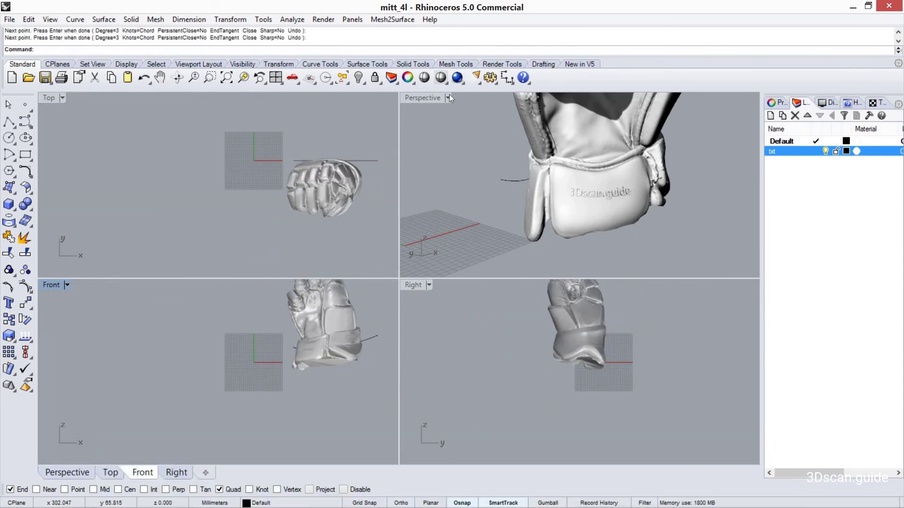
Step: Start a mesh trim using the new curve as cutter on the glove mesh
{"action": "left_click", "coordinate": [455, 66]}
{"action": "left_click", "coordinate": [391, 78]}
{"action": "scroll", "coordinate": [275, 360], "scroll_direction": "up", "scroll_amount": 3}
{"action": "left_click", "coordinate": [274, 360]}
{"action": "key", "text": "Return"}
{"action": "left_click", "coordinate": [310, 378]}
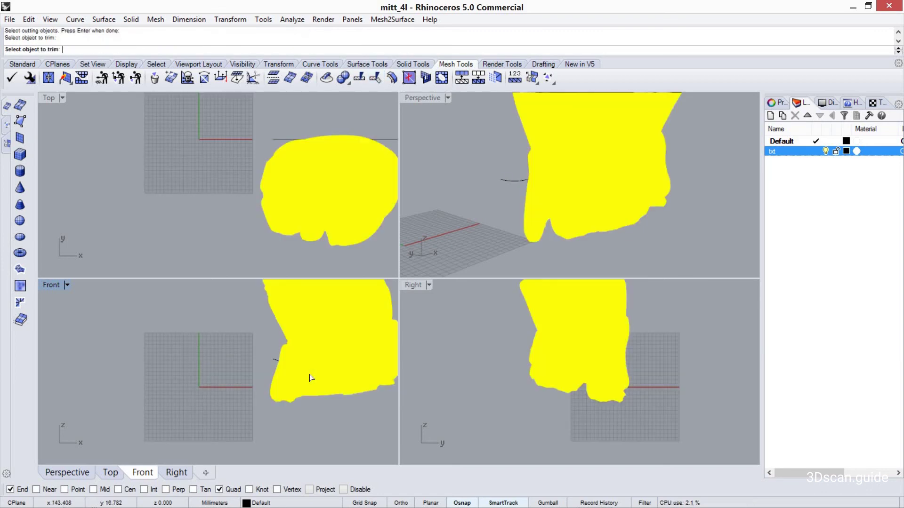